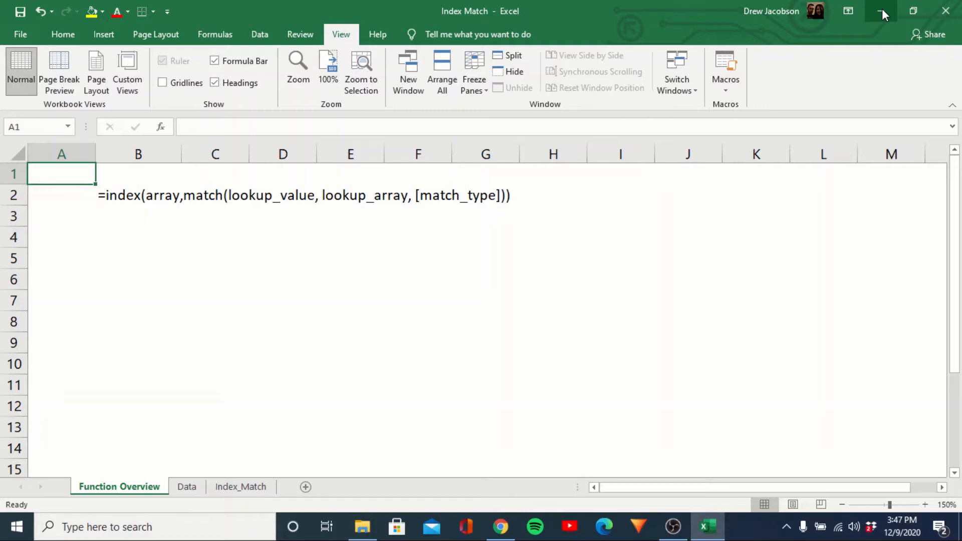
{"action": "key", "text": "Down"}
{"action": "key", "text": "Right"}
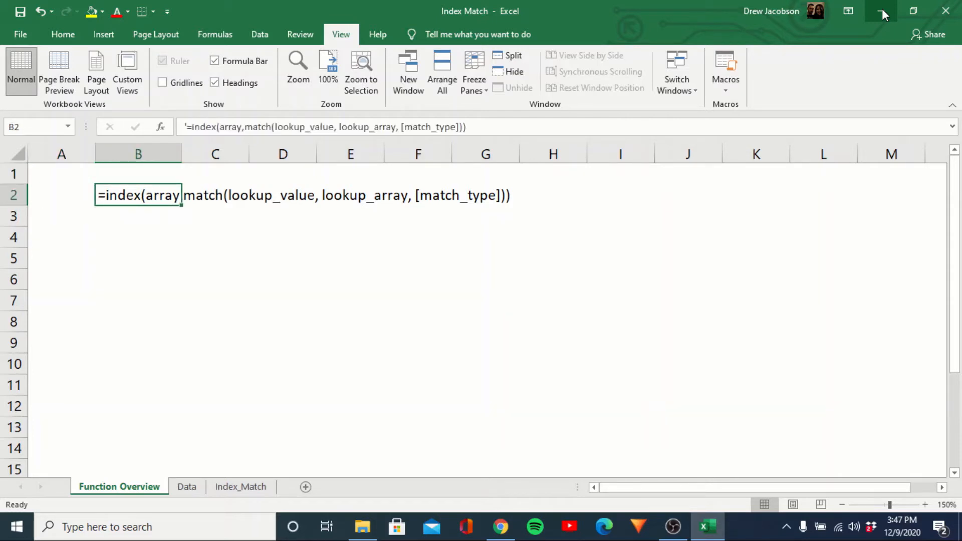
{"action": "key", "text": "Down"}
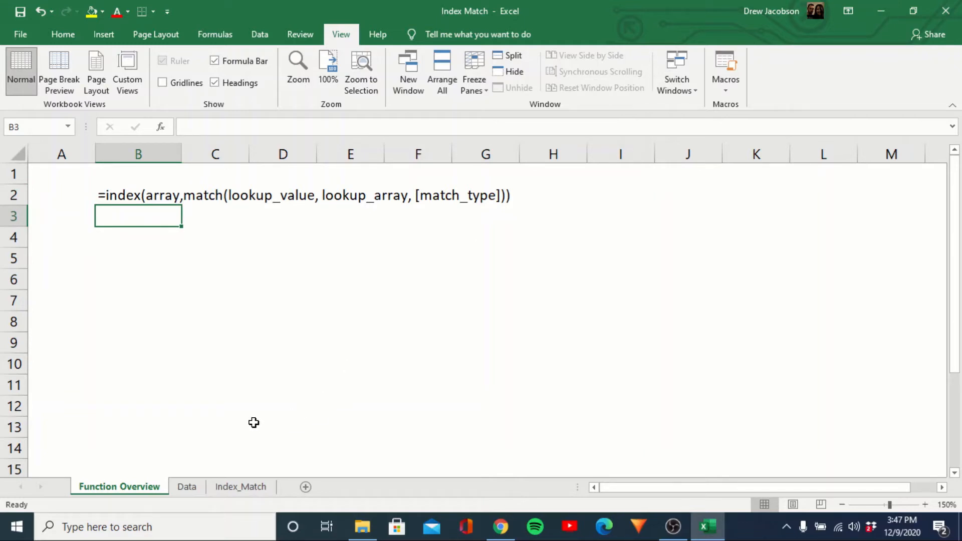
In cell C3 of the Index_Match sheet, start an INDEX formula using the Data sheet's column B as array, with a nested MATCH.
{"action": "left_click", "coordinate": [241, 486]}
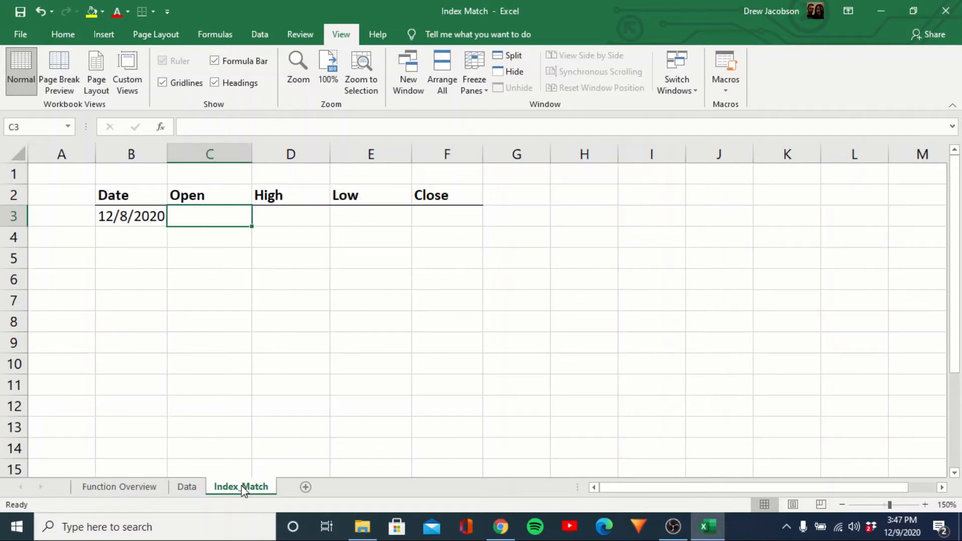
{"action": "type", "text": "=index("}
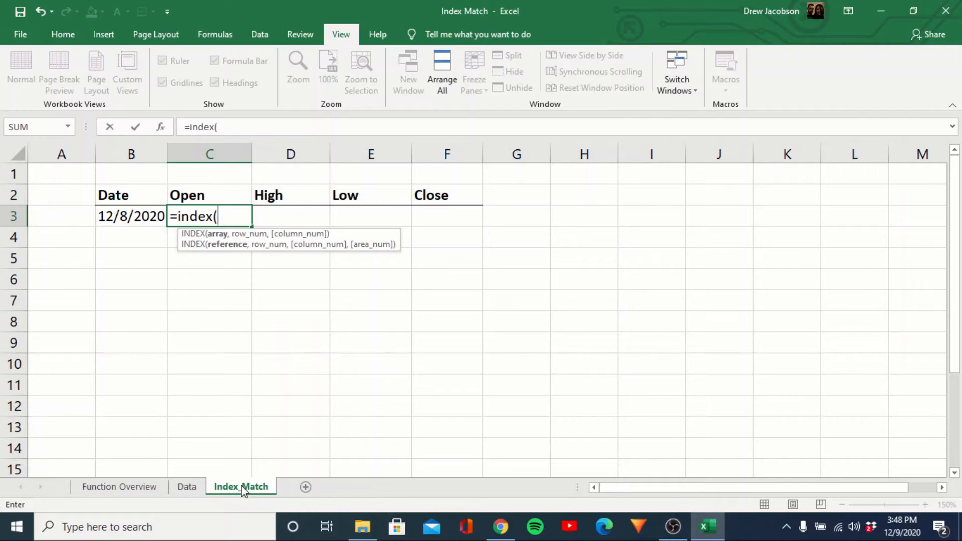
{"action": "left_click", "coordinate": [195, 489]}
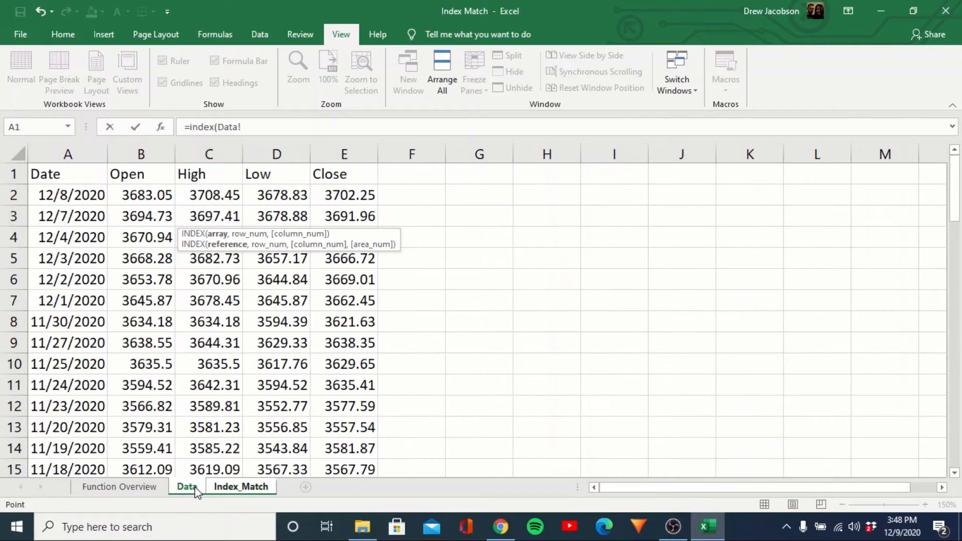
{"action": "left_click", "coordinate": [152, 151]}
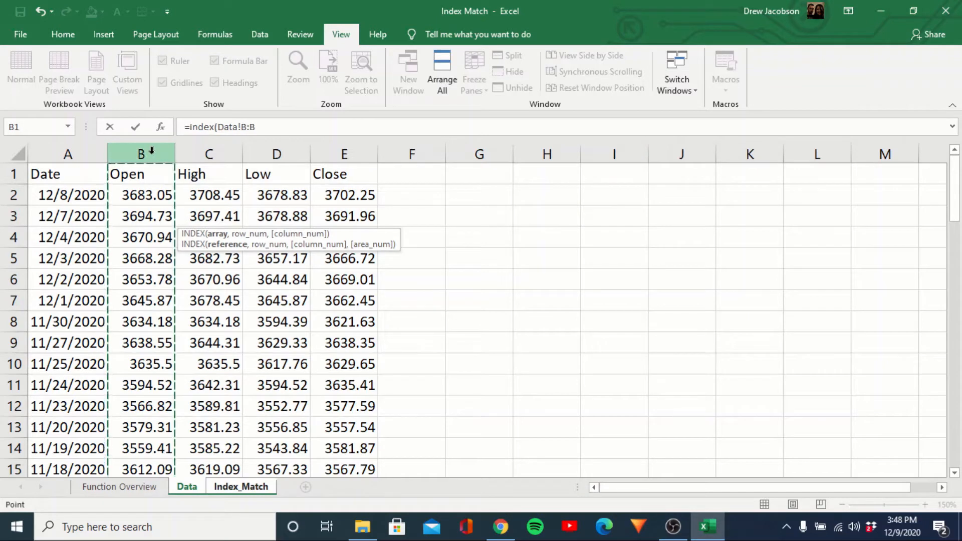
{"action": "type", "text": ",match"}
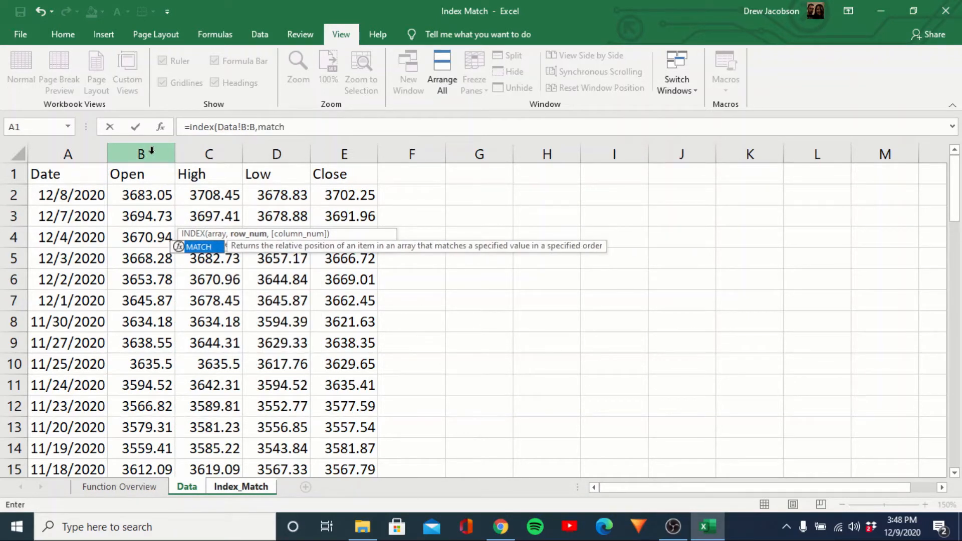
{"action": "type", "text": "("}
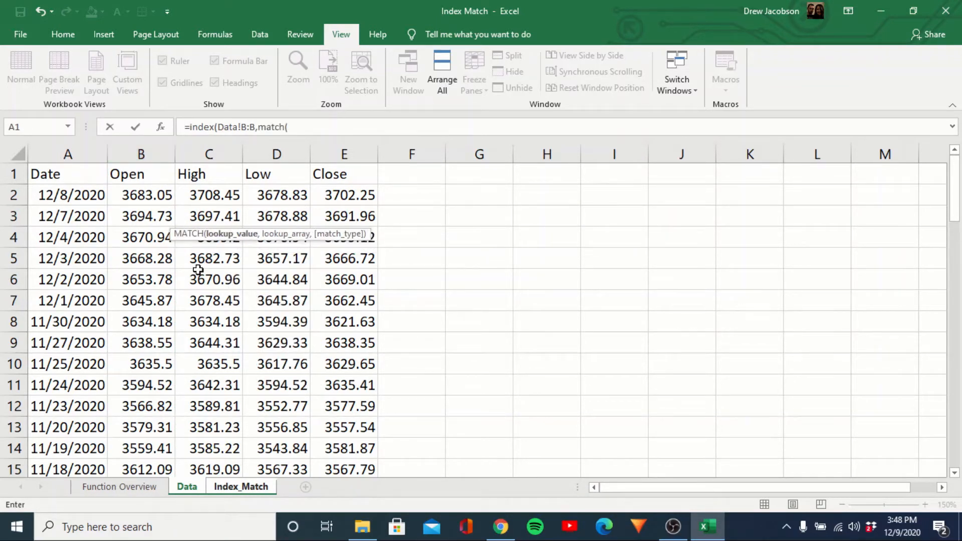
Complete the MATCH with the date in Index_Match B3 as lookup value, the Data sheet's column A as lookup array and match type 0.
{"action": "left_click", "coordinate": [240, 487]}
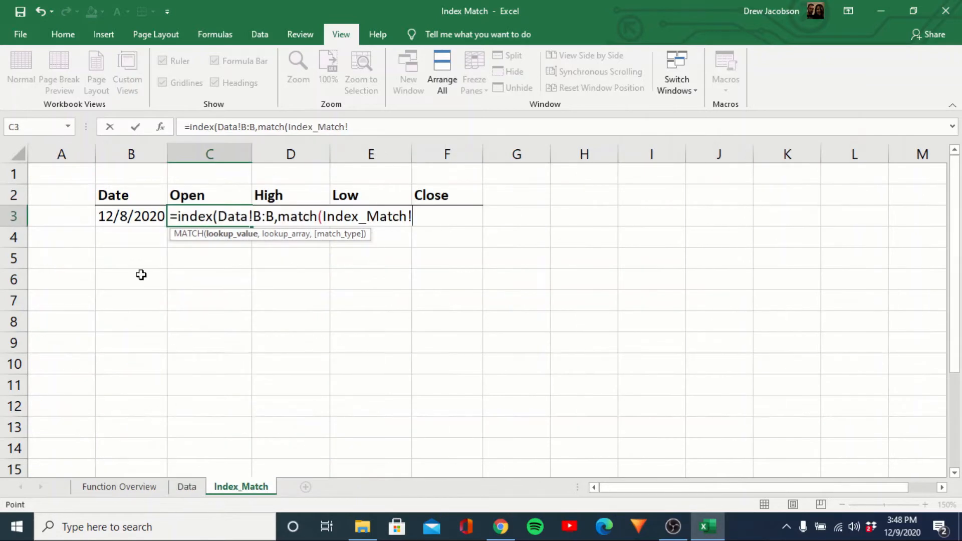
{"action": "left_click", "coordinate": [129, 216]}
{"action": "type", "text": ","}
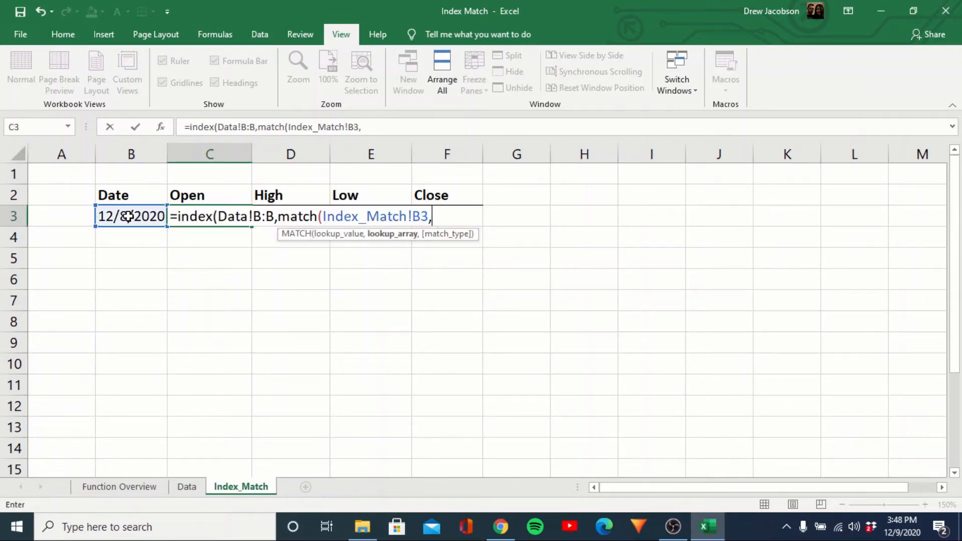
{"action": "left_click", "coordinate": [191, 490]}
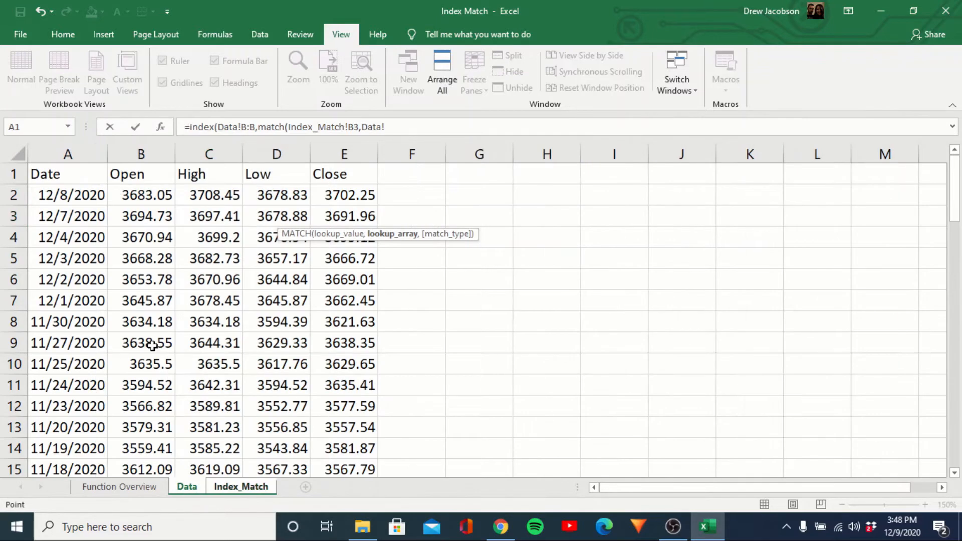
{"action": "left_click", "coordinate": [74, 150]}
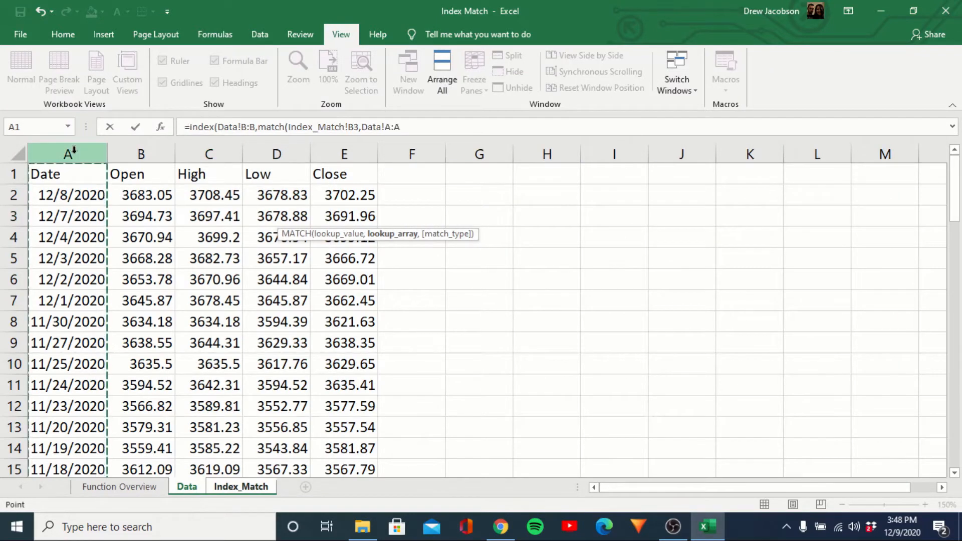
{"action": "type", "text": ",0"}
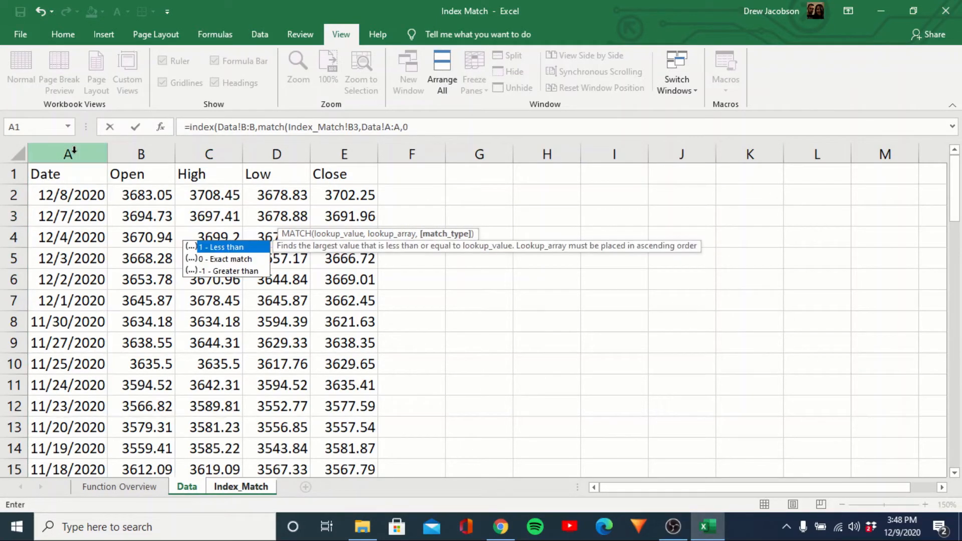
{"action": "type", "text": "))"}
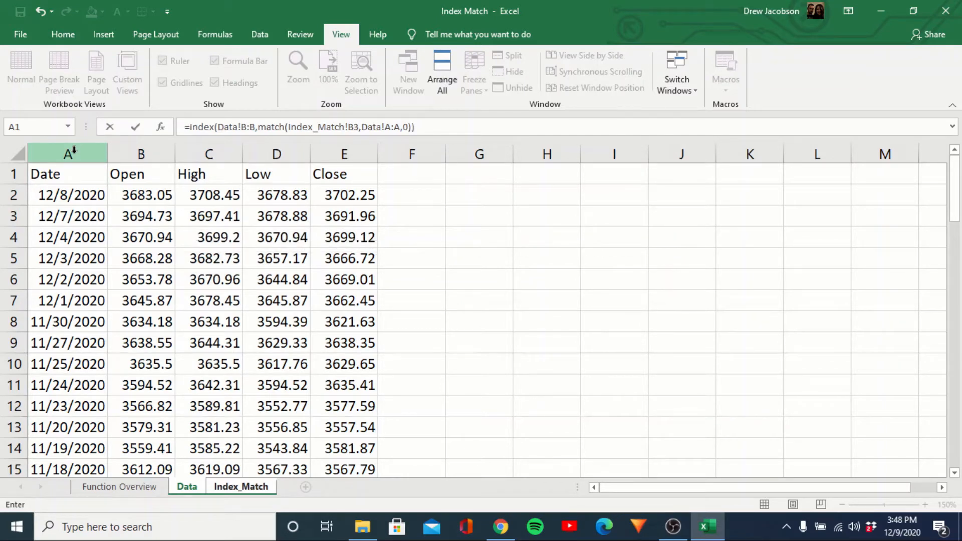
{"action": "key", "text": "Return"}
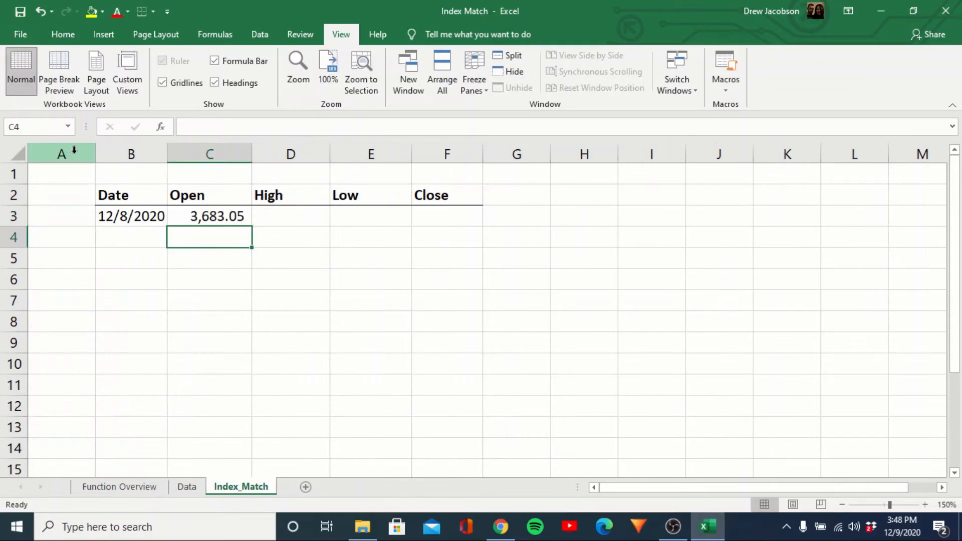
Compare the Open result in C3 with the 12/8/2020 row on the Data sheet.
{"action": "key", "text": "Up"}
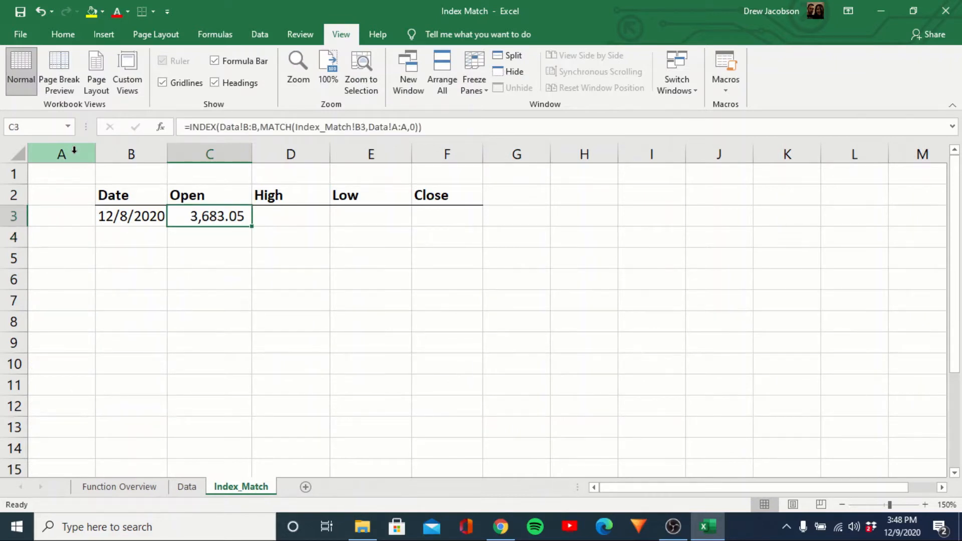
{"action": "key", "text": "ctrl+Page_Up"}
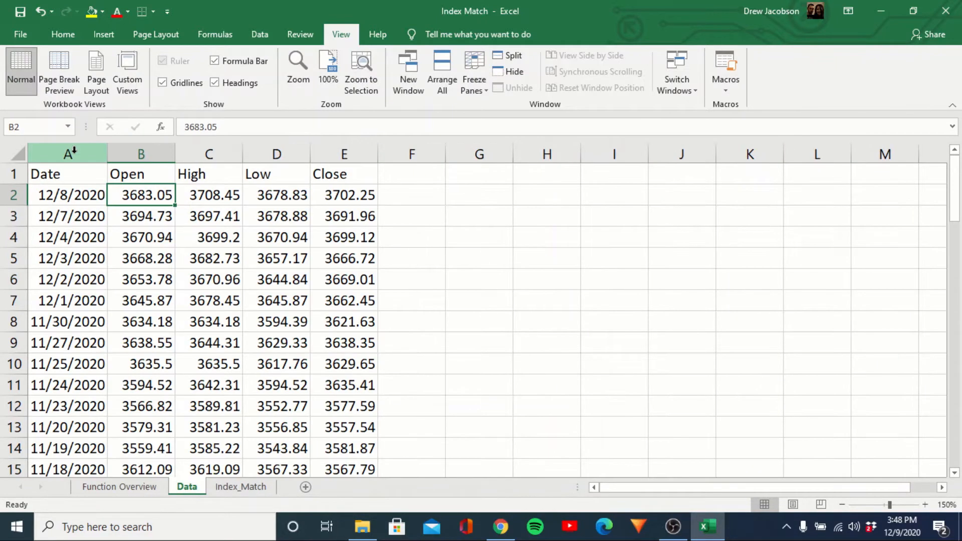
{"action": "key", "text": "Down"}
{"action": "key", "text": "Up"}
{"action": "key", "text": "ctrl+Page_Down"}
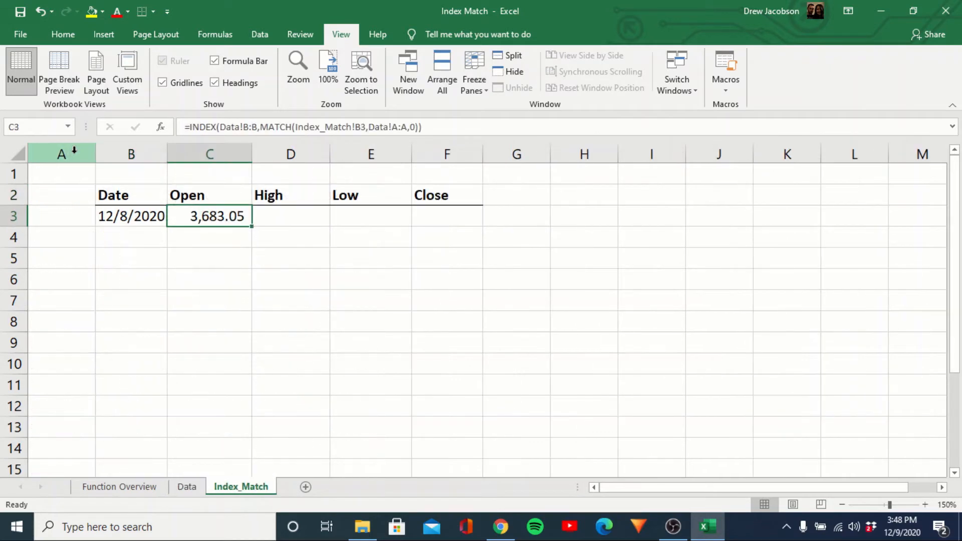
Lock the references in the C3 formula, making the lookup value $B3 and the lookup array Data!$A:$A.
{"action": "left_click", "coordinate": [359, 127]}
{"action": "key", "text": "F4"}
{"action": "key", "text": "F4"}
{"action": "key", "text": "F4"}
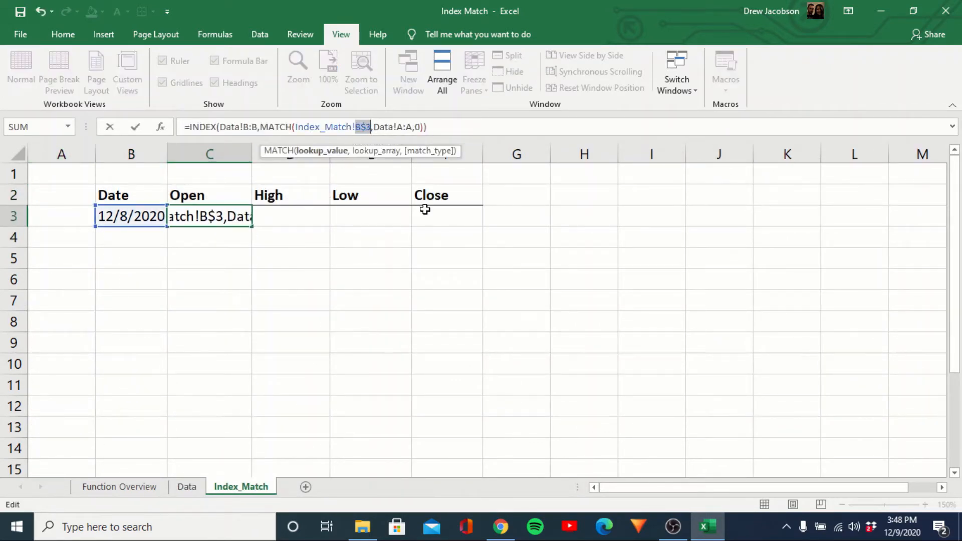
{"action": "key", "text": "Right"}
{"action": "key", "text": "Right"}
{"action": "key", "text": "Right"}
{"action": "key", "text": "Right"}
{"action": "key", "text": "Right"}
{"action": "key", "text": "Right"}
{"action": "key", "text": "Right"}
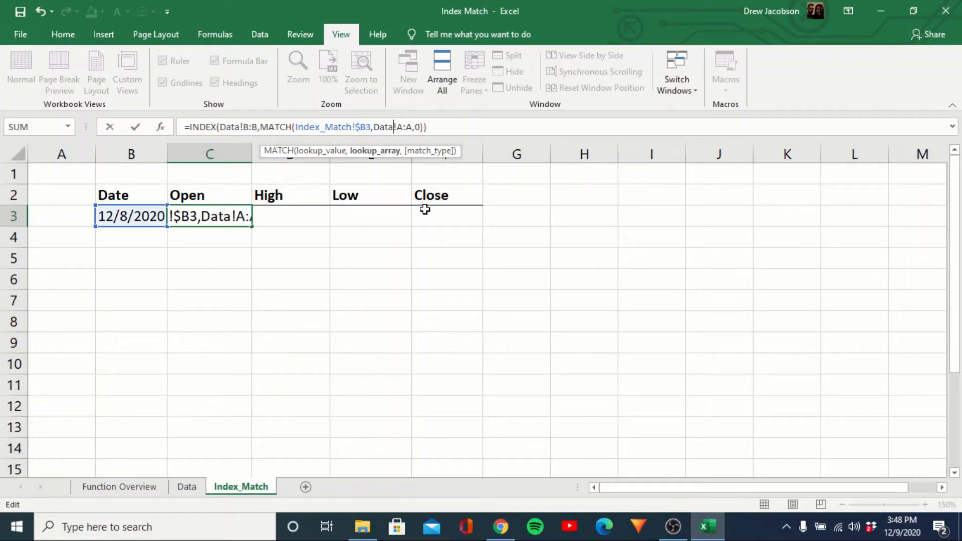
{"action": "key", "text": "F4"}
{"action": "key", "text": "Return"}
Copy the Open formula from C3 into the High, Low and Close cells D3:F3.
{"action": "key", "text": "Up"}
{"action": "key", "text": "ctrl+c"}
{"action": "key", "text": "Right"}
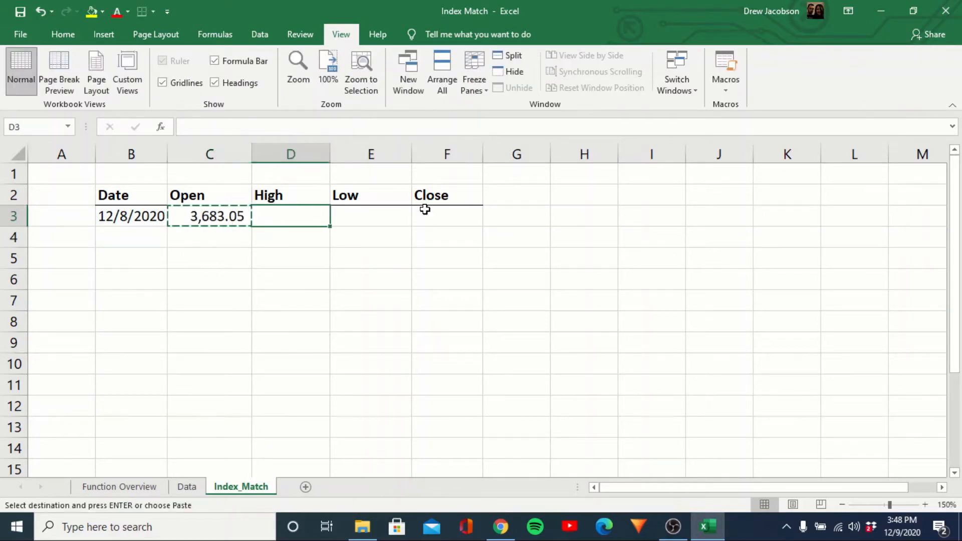
{"action": "key", "text": "shift+Right"}
{"action": "key", "text": "shift+Right"}
{"action": "key", "text": "ctrl+alt+v"}
{"action": "key", "text": "Return"}
Review the INDEX MATCH formulas cell by cell from C3 to F3.
{"action": "key", "text": "Left"}
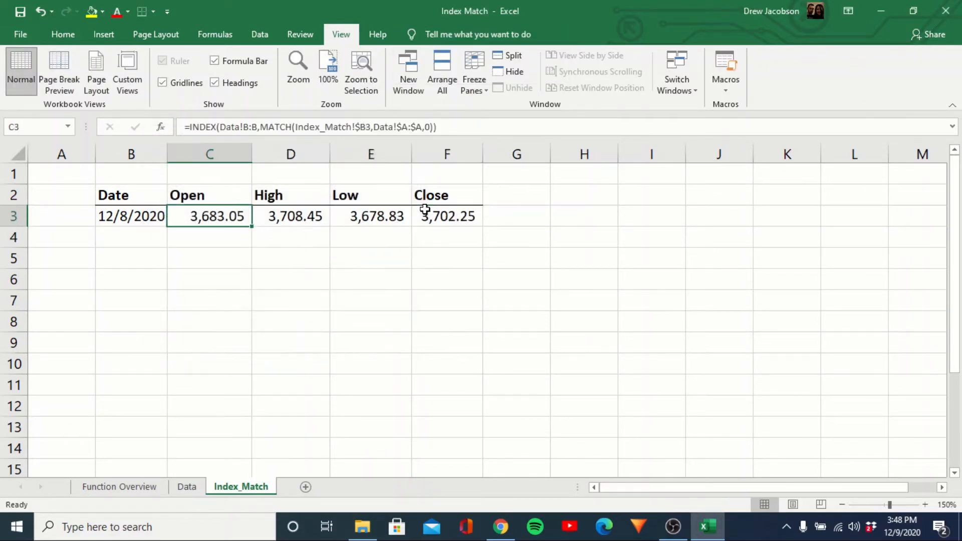
{"action": "key", "text": "F2"}
{"action": "key", "text": "Escape"}
{"action": "key", "text": "Right"}
{"action": "key", "text": "Right"}
{"action": "key", "text": "Right"}
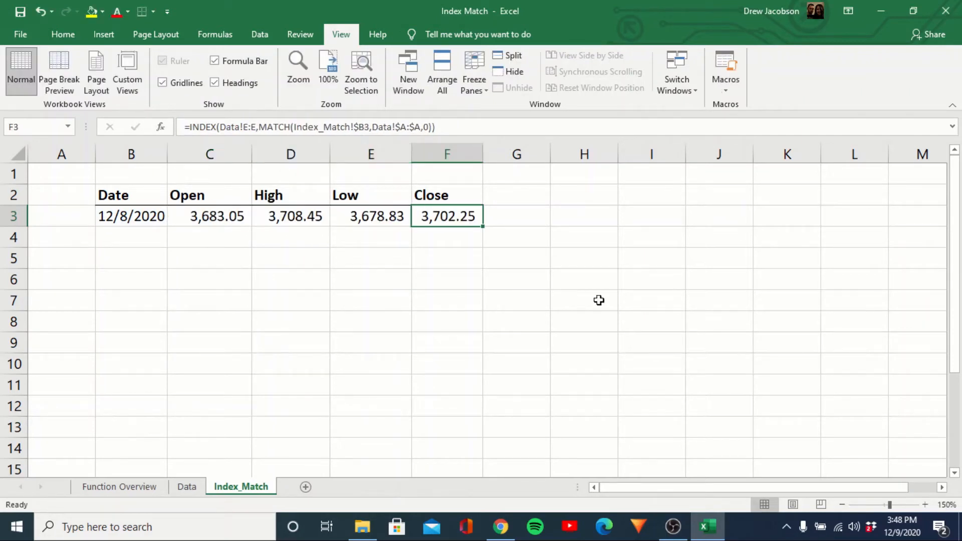
Enter the date 12/7/20 in cell B4, below the first date.
{"action": "key", "text": "Left"}
{"action": "key", "text": "Left"}
{"action": "key", "text": "Left"}
{"action": "key", "text": "Left"}
{"action": "key", "text": "Down"}
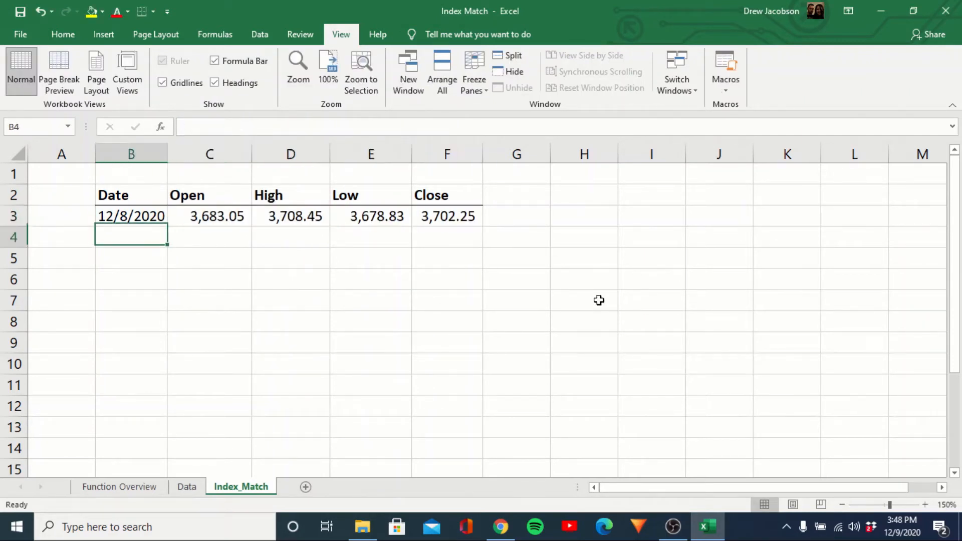
{"action": "type", "text": "12/7/20"}
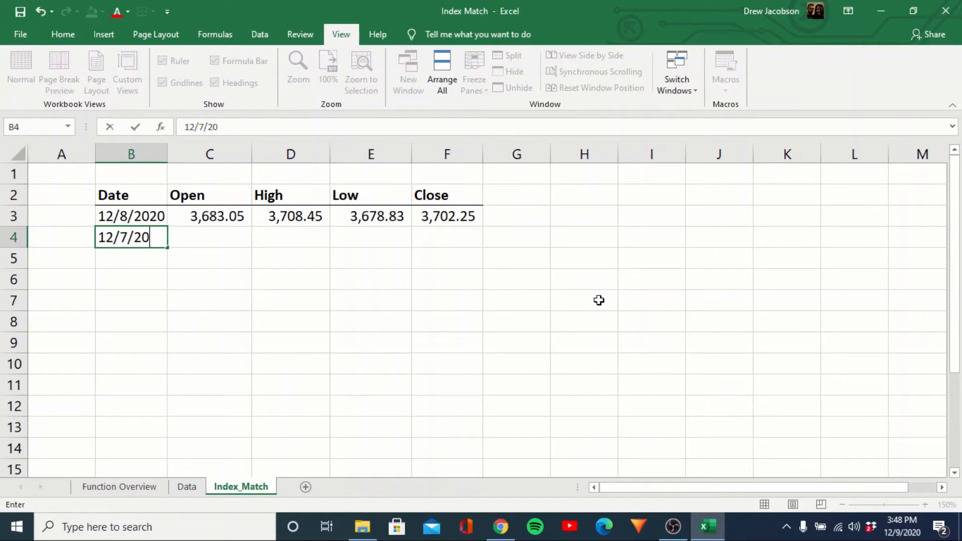
{"action": "key", "text": "Return"}
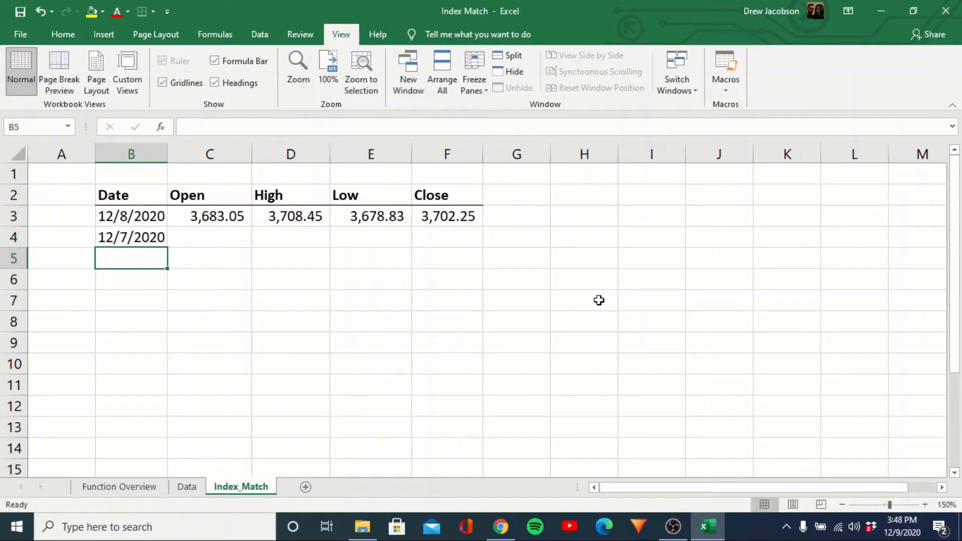
Copy the formulas in C3:F3 down to the 12/7/2020 row.
{"action": "key", "text": "Right"}
{"action": "key", "text": "Up"}
{"action": "key", "text": "Up"}
{"action": "key", "text": "shift+Right"}
{"action": "key", "text": "shift+Right"}
{"action": "key", "text": "shift+Right"}
{"action": "key", "text": "ctrl+c"}
{"action": "key", "text": "Down"}
{"action": "key", "text": "ctrl+v"}
{"action": "key", "text": "Down"}
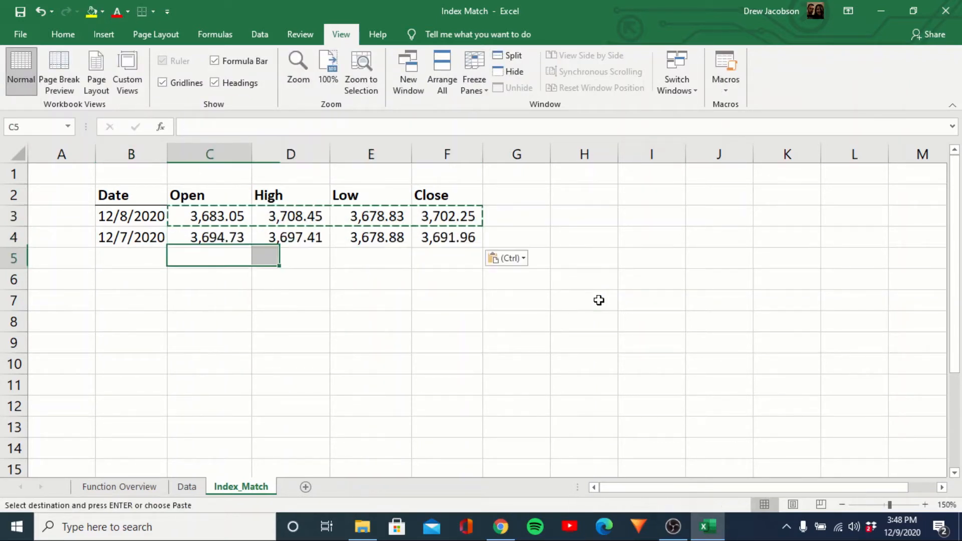
Examine the copied formulas across C4:F4 and the lookup date in B4.
{"action": "key", "text": "Up"}
{"action": "key", "text": "Escape"}
{"action": "key", "text": "Right"}
{"action": "key", "text": "Right"}
{"action": "key", "text": "Right"}
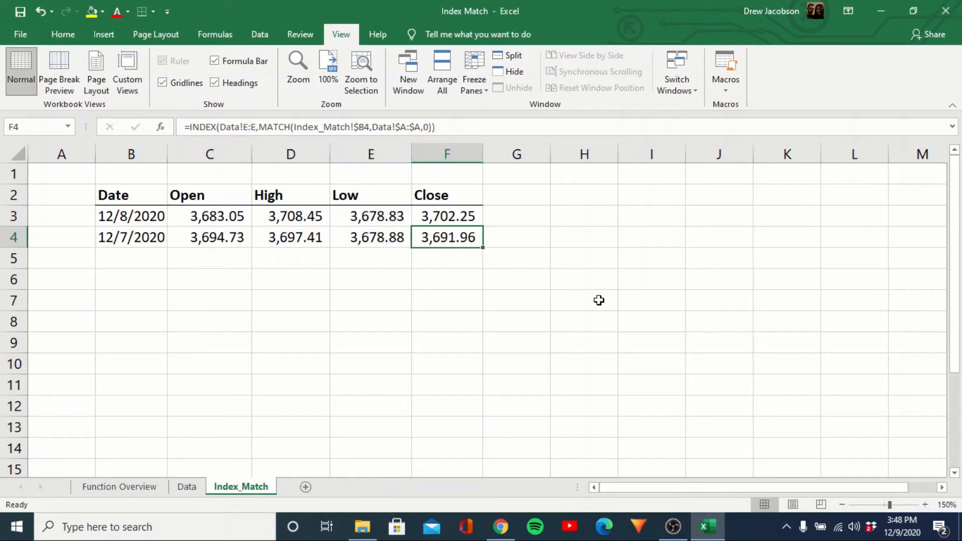
{"action": "key", "text": "Left"}
{"action": "key", "text": "Left"}
{"action": "key", "text": "Left"}
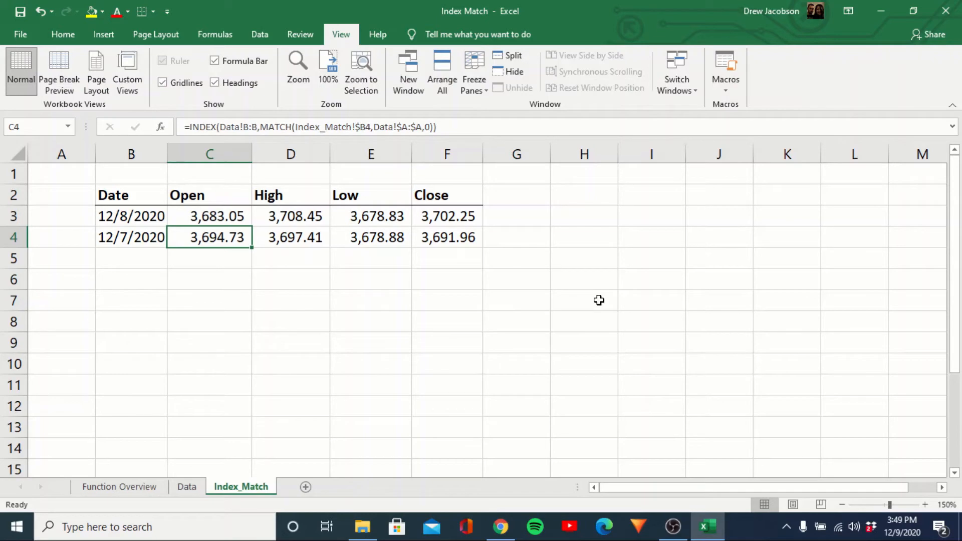
{"action": "key", "text": "Left"}
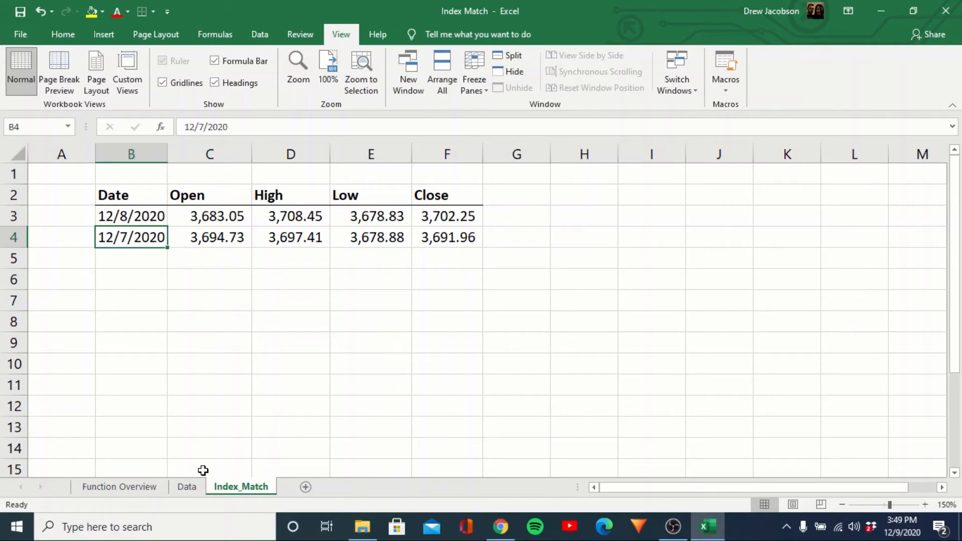
Insert a blank column before the Date column on the Data sheet.
{"action": "left_click", "coordinate": [187, 487]}
{"action": "left_click", "coordinate": [80, 196]}
{"action": "left_click", "coordinate": [71, 152]}
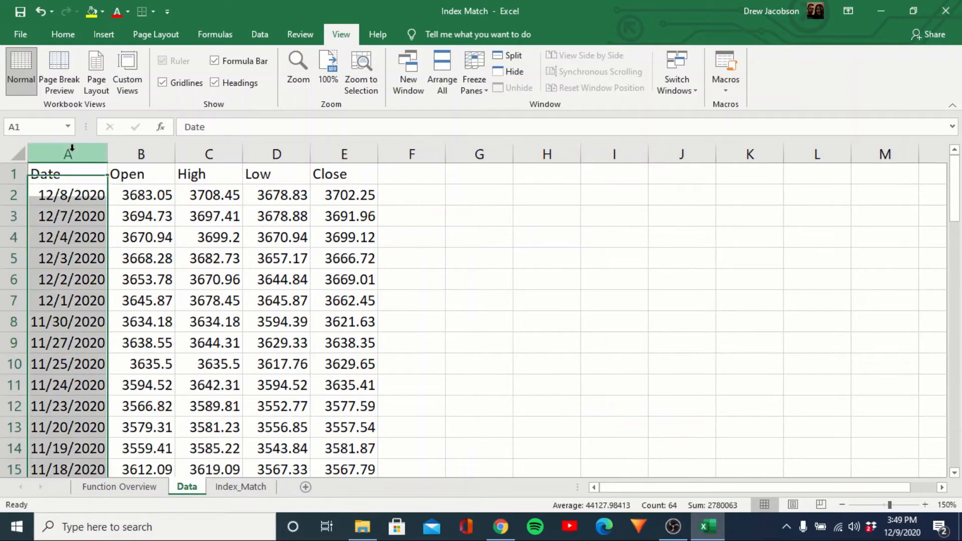
{"action": "key", "text": "ctrl+shift+equal"}
Head the new column A "Previous Close" and autofit its width.
{"action": "type", "text": "P"}
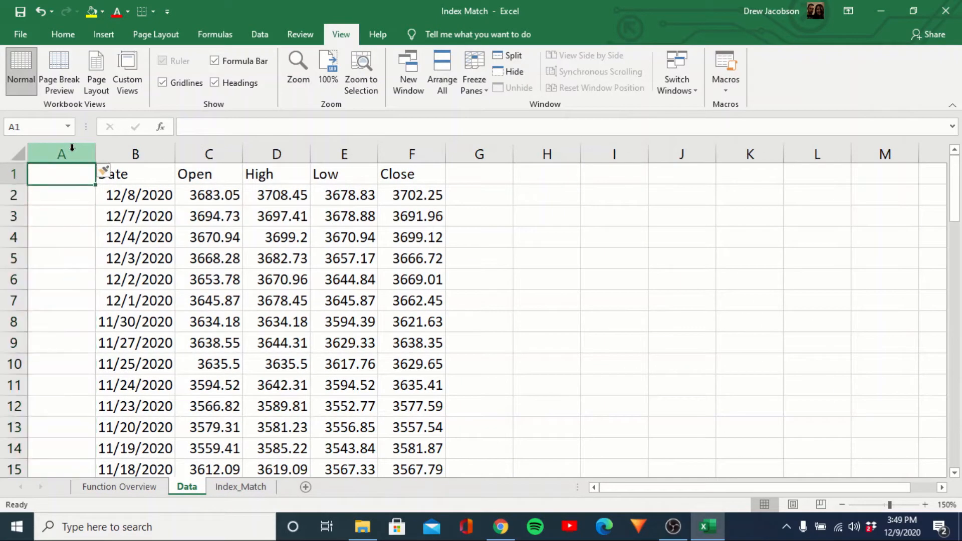
{"action": "type", "text": "revious"}
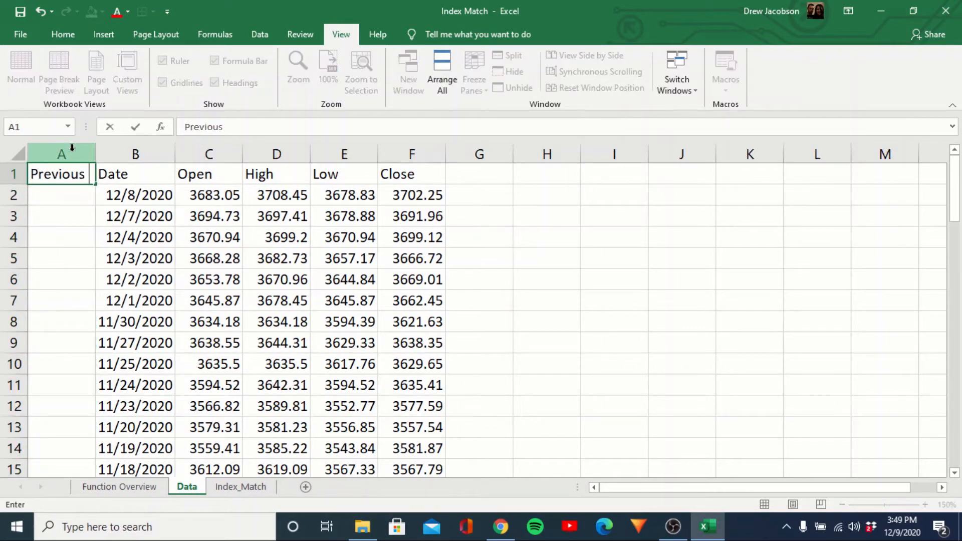
{"action": "type", "text": " Clo"}
{"action": "key", "text": "BackSpace"}
{"action": "key", "text": "BackSpace"}
{"action": "type", "text": "lose"}
{"action": "key", "text": "Return"}
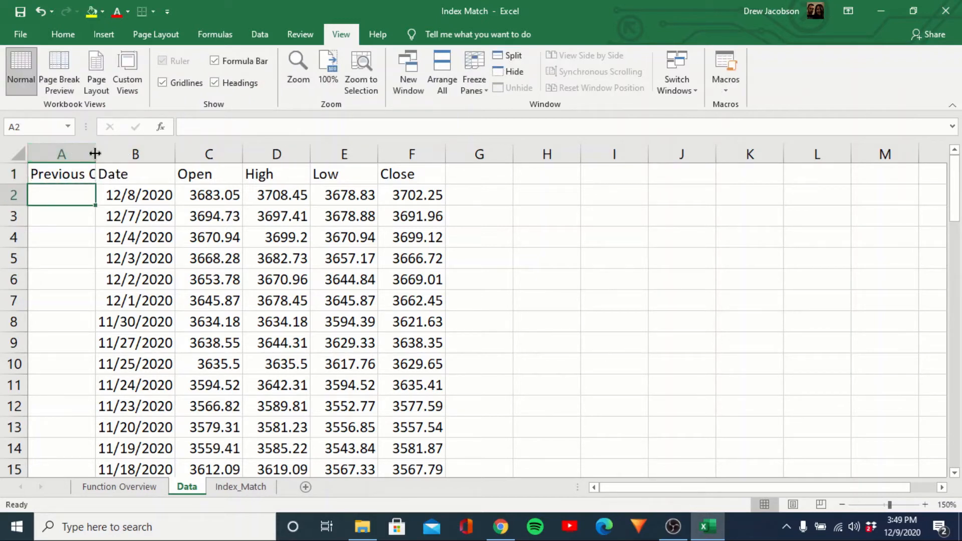
{"action": "double_click", "coordinate": [95, 152]}
Enter a formula in A2 of the Data sheet that references the prior trading day's close, =F3.
{"action": "type", "text": "="}
{"action": "key", "text": "Right"}
{"action": "key", "text": "Right"}
{"action": "key", "text": "Right"}
{"action": "key", "text": "Right"}
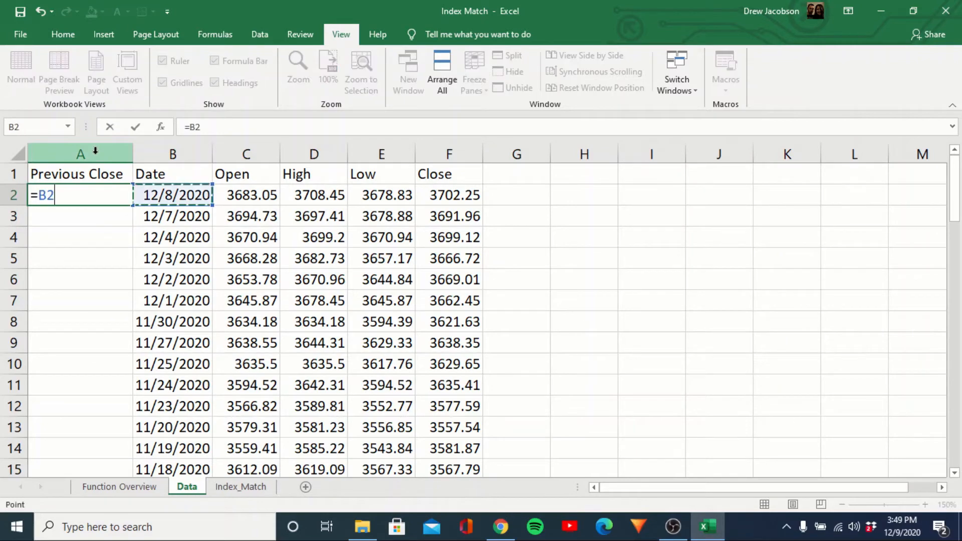
{"action": "key", "text": "Right"}
{"action": "key", "text": "Down"}
{"action": "key", "text": "Return"}
Copy the A2 formula down the Previous Close column through row 64 using Paste Special with All.
{"action": "key", "text": "Up"}
{"action": "key", "text": "ctrl+c"}
{"action": "key", "text": "Right"}
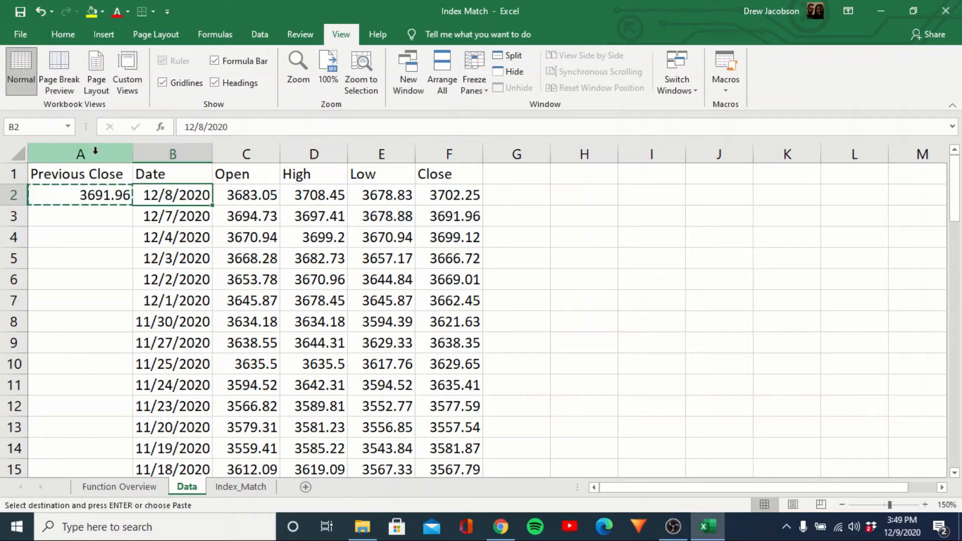
{"action": "key", "text": "ctrl+Down"}
{"action": "key", "text": "Left"}
{"action": "key", "text": "ctrl+shift+Up"}
{"action": "key", "text": "ctrl+alt+v"}
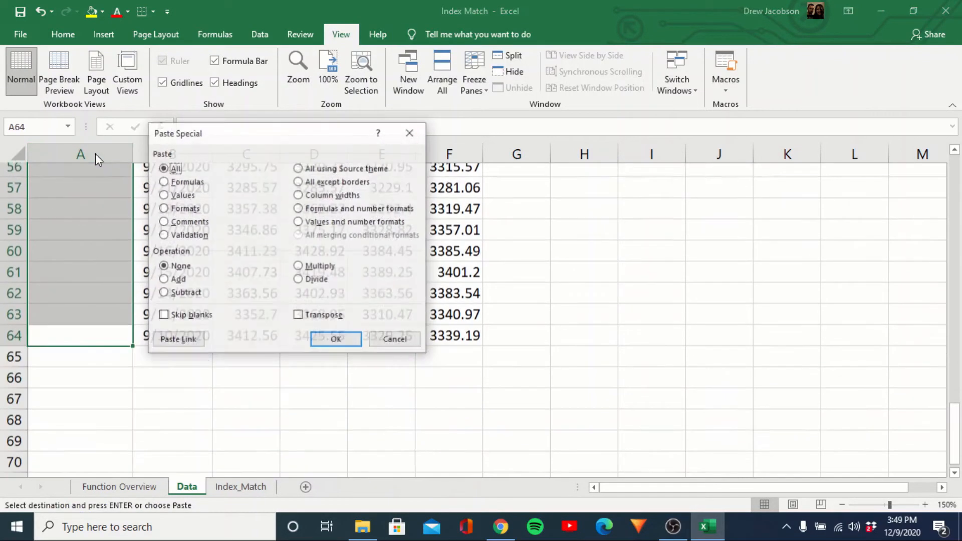
{"action": "key", "text": "Return"}
{"action": "key", "text": "ctrl+Up"}
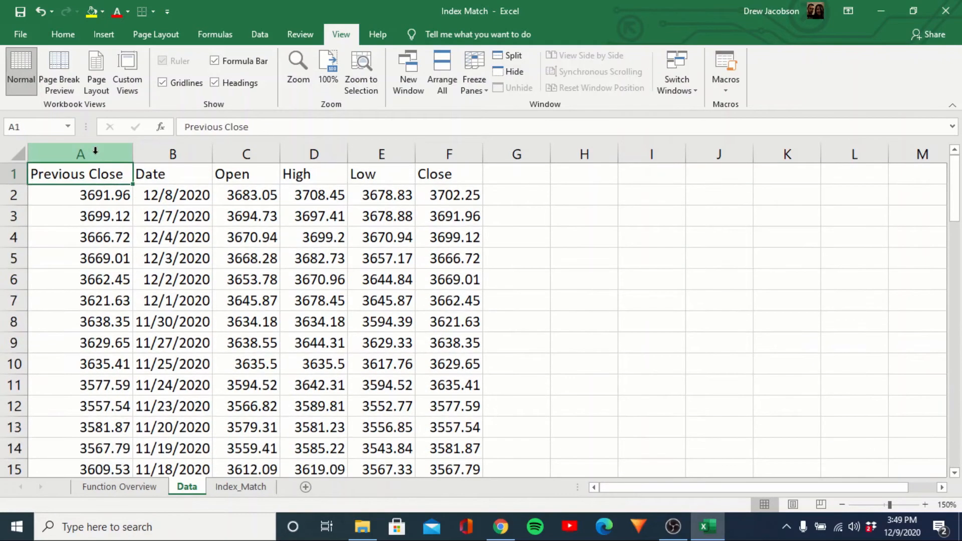
Apply the comma number style to the Previous Close values in A2:A64.
{"action": "key", "text": "Down"}
{"action": "key", "text": "Down"}
{"action": "key", "text": "Up"}
{"action": "key", "text": "ctrl+shift+Down"}
{"action": "key", "text": "alt+h"}
{"action": "key", "text": "k"}
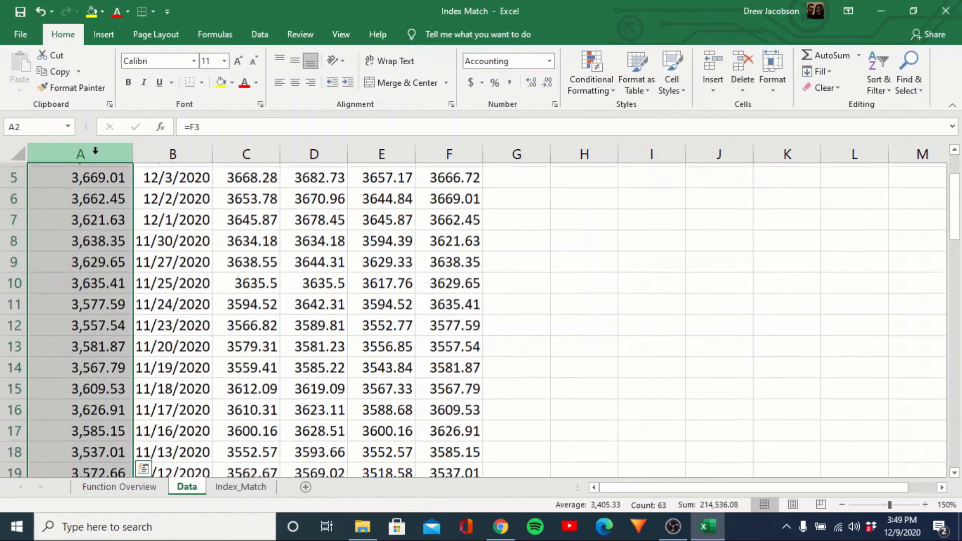
{"action": "key", "text": "Up"}
{"action": "key", "text": "Down"}
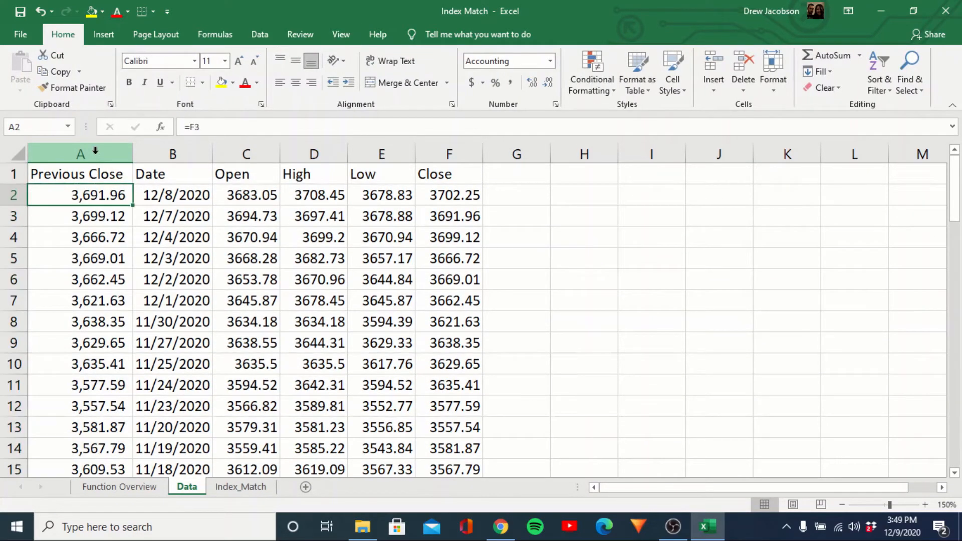
Enter the lookup date 12/8/2020 in B5 of the Index_Match sheet.
{"action": "key", "text": "ctrl+Page_Down"}
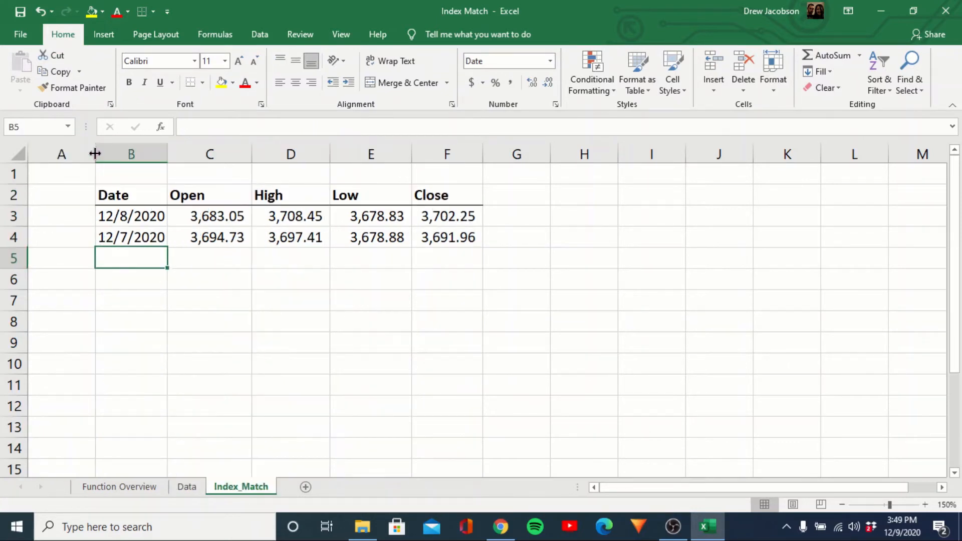
{"action": "type", "text": "12/8/2020"}
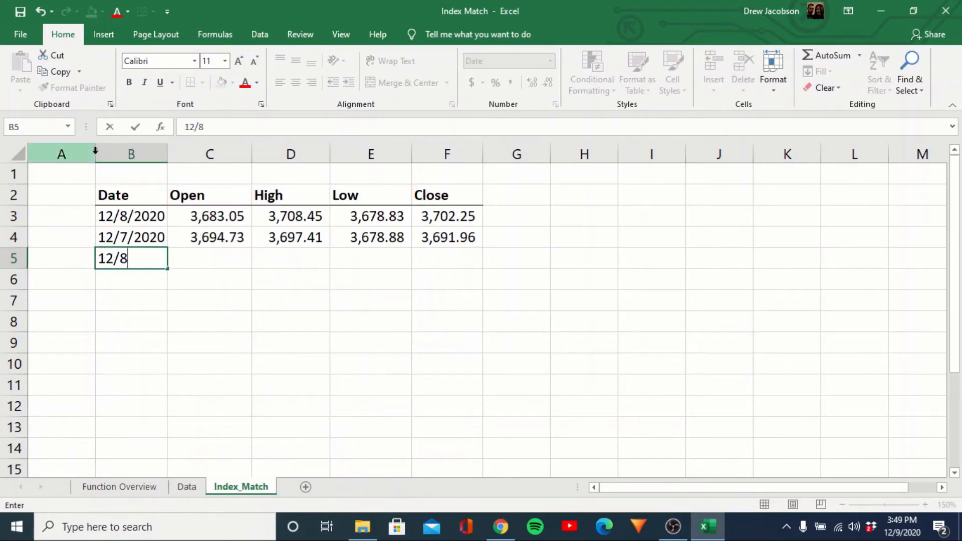
{"action": "key", "text": "Return"}
Try to look up the opening price in C5 with the formula =VLOOKUP(B5,Data!A:F,3,0).
{"action": "key", "text": "Right"}
{"action": "key", "text": "Up"}
{"action": "type", "text": "="}
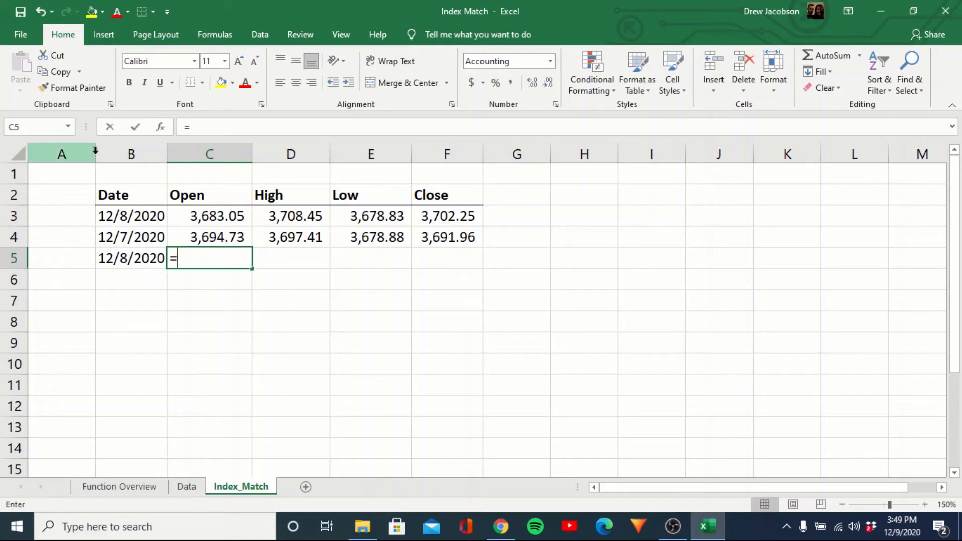
{"action": "type", "text": "vlookup("}
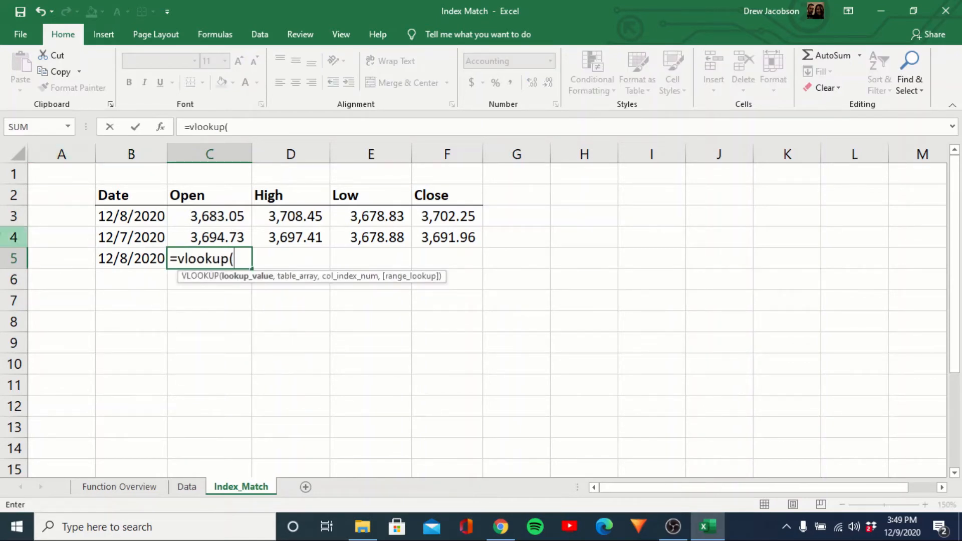
{"action": "left_click", "coordinate": [113, 260]}
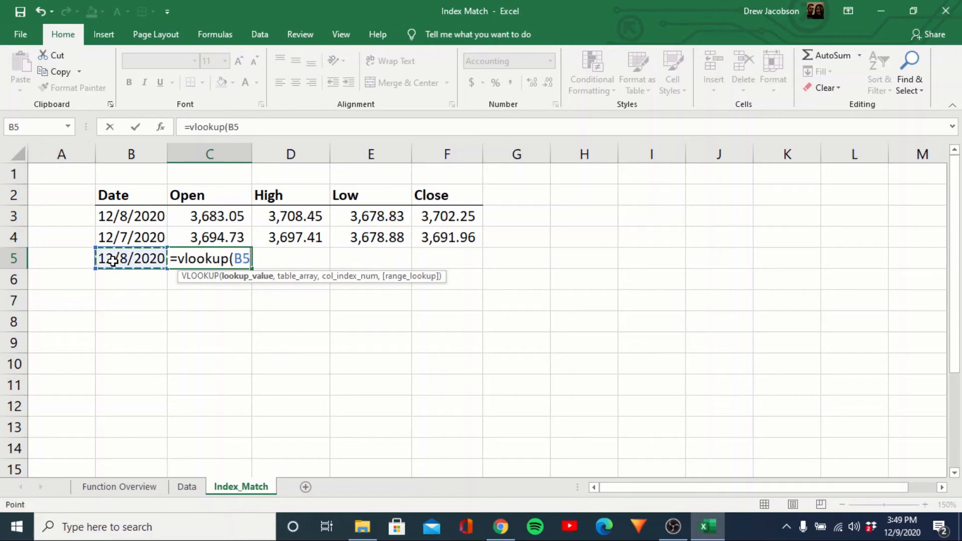
{"action": "type", "text": ","}
{"action": "left_click", "coordinate": [188, 486]}
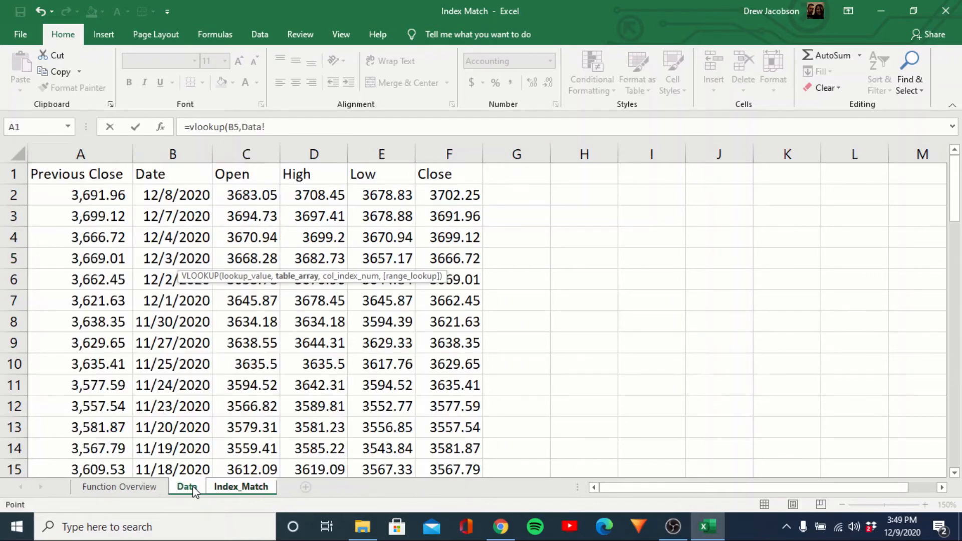
{"action": "left_click_drag", "start_coordinate": [91, 149], "coordinate": [434, 151]}
{"action": "type", "text": ","}
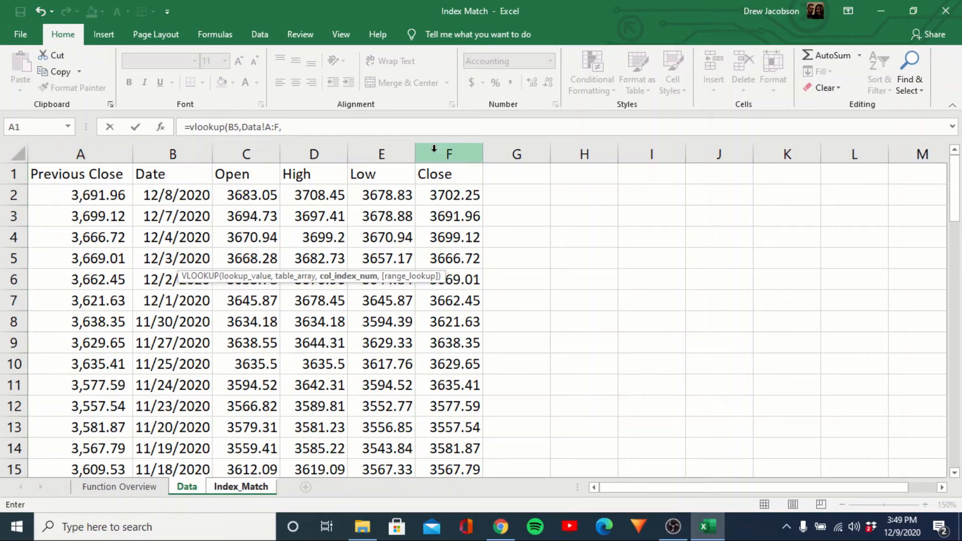
{"action": "type", "text": "3,0)"}
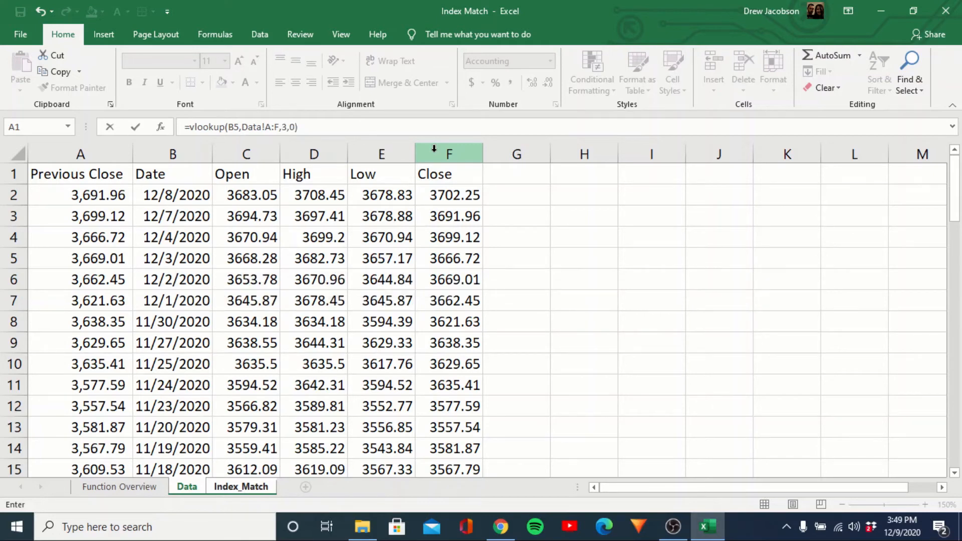
{"action": "key", "text": "Return"}
{"action": "key", "text": "Up"}
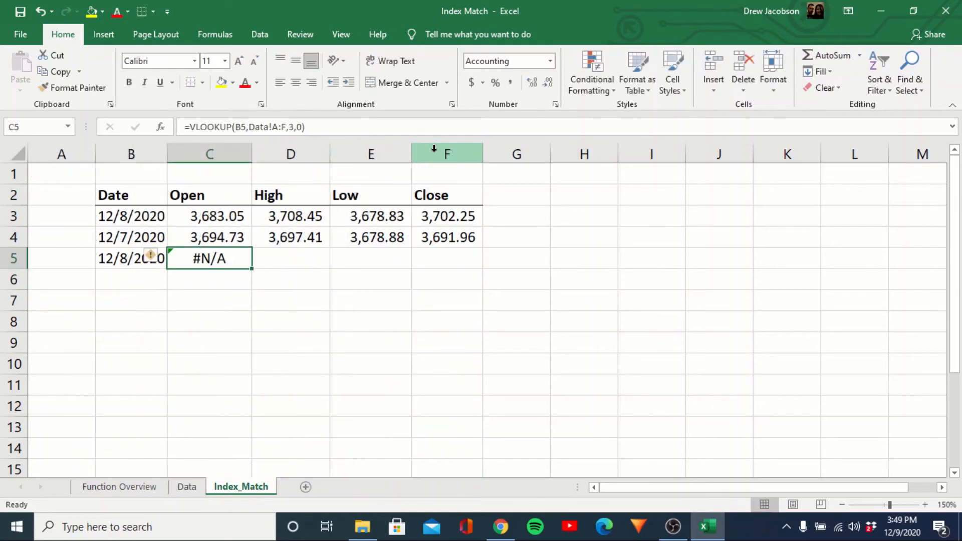
Examine the position of the Date column within the A:F lookup range on the Data sheet.
{"action": "key", "text": "Left"}
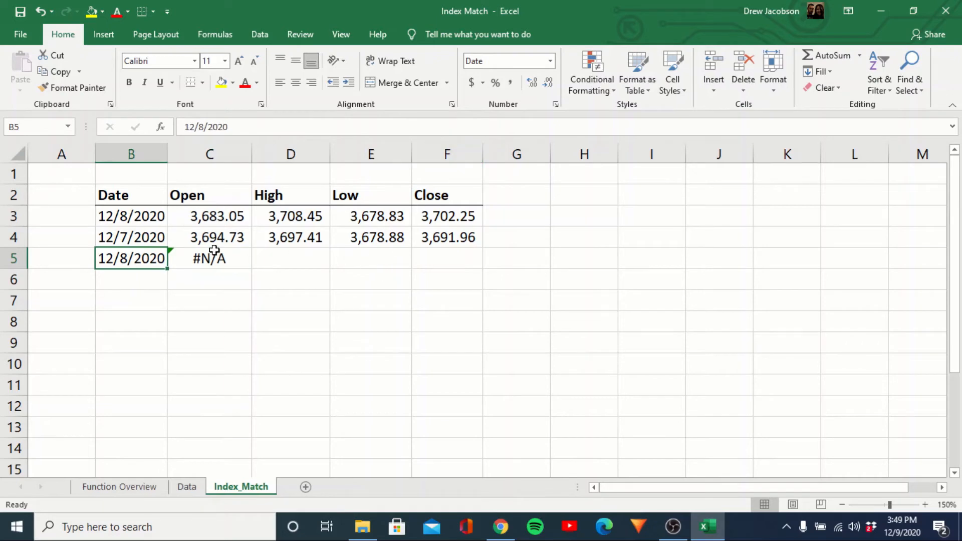
{"action": "left_click", "coordinate": [188, 486]}
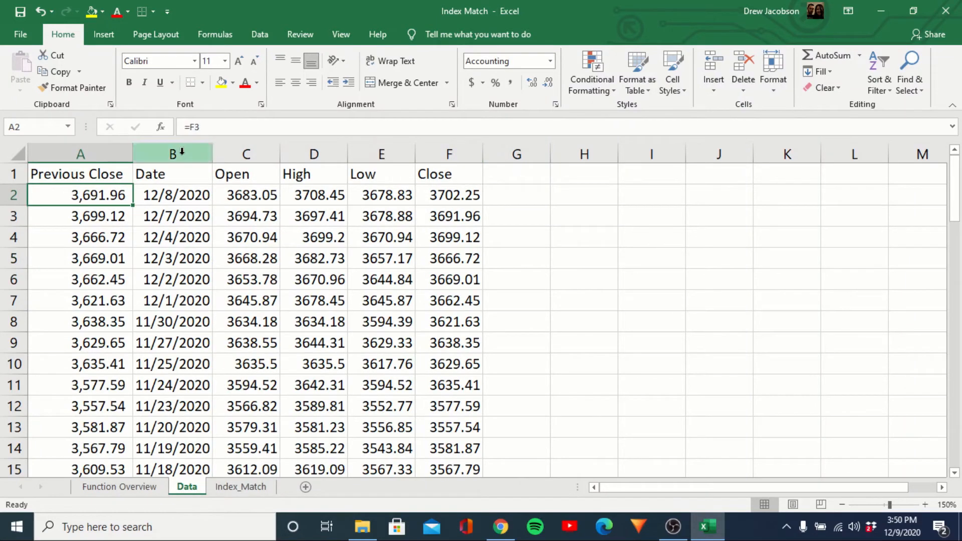
{"action": "left_click", "coordinate": [167, 151]}
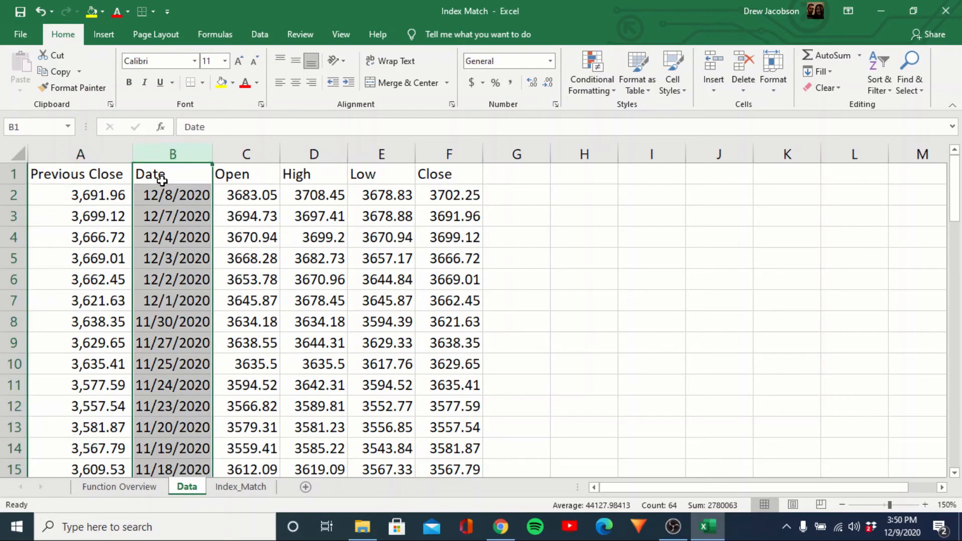
{"action": "left_click_drag", "start_coordinate": [79, 153], "coordinate": [445, 171]}
{"action": "left_click", "coordinate": [514, 230]}
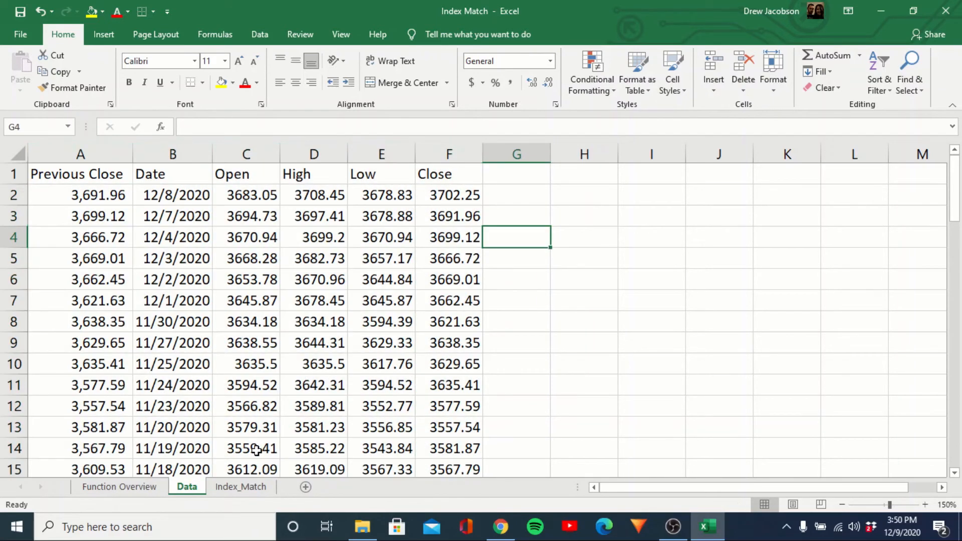
Add the heading "Previous Close" in G2 of the Index_Match sheet.
{"action": "left_click", "coordinate": [242, 487]}
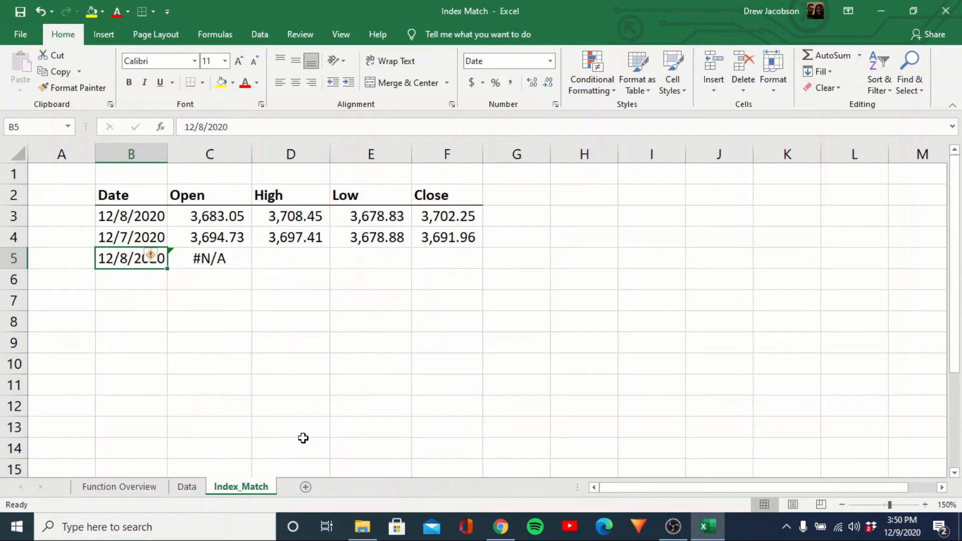
{"action": "key", "text": "Right"}
{"action": "key", "text": "Right"}
{"action": "key", "text": "Right"}
{"action": "key", "text": "Right"}
{"action": "key", "text": "Right"}
{"action": "key", "text": "Up"}
{"action": "key", "text": "Up"}
{"action": "key", "text": "Up"}
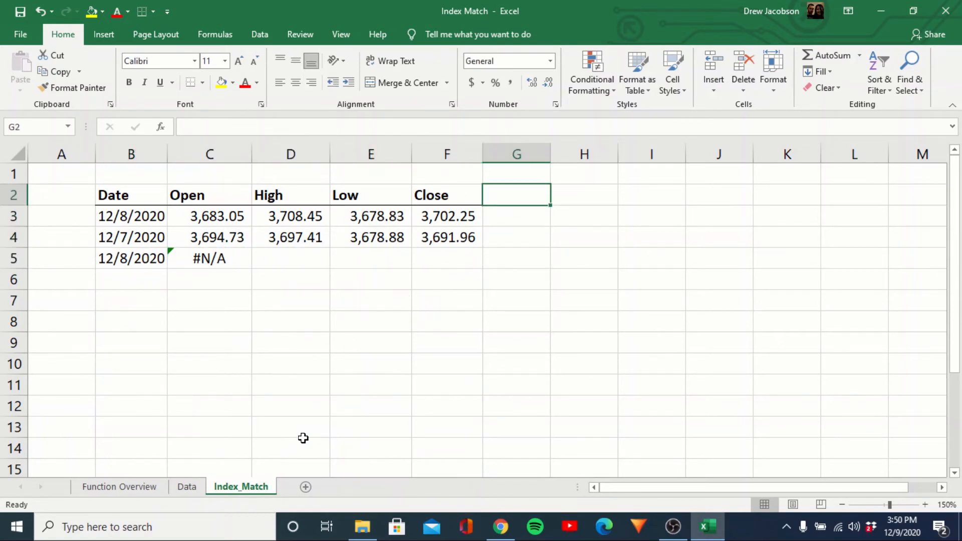
{"action": "type", "text": "Previous Close"}
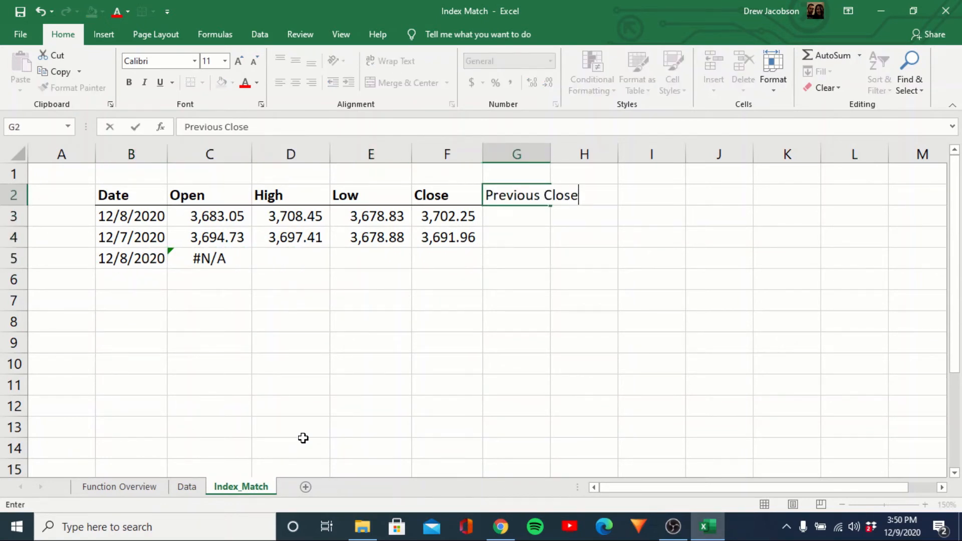
{"action": "key", "text": "Return"}
Begin an INDEX formula in G5 with the Data sheet's Previous Close column, Data!A:A, as its array.
{"action": "key", "text": "Down"}
{"action": "key", "text": "Down"}
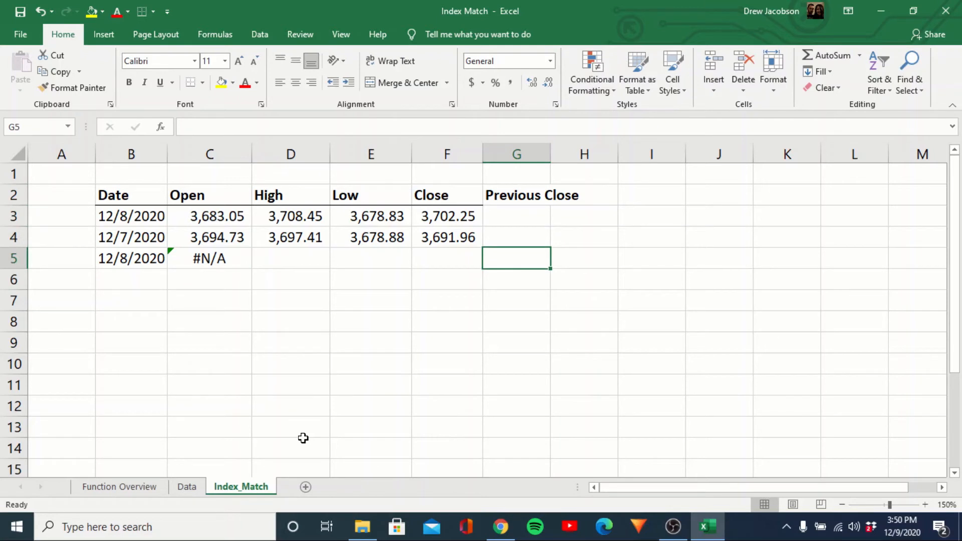
{"action": "key", "text": "Left"}
{"action": "key", "text": "Left"}
{"action": "key", "text": "Left"}
{"action": "key", "text": "Left"}
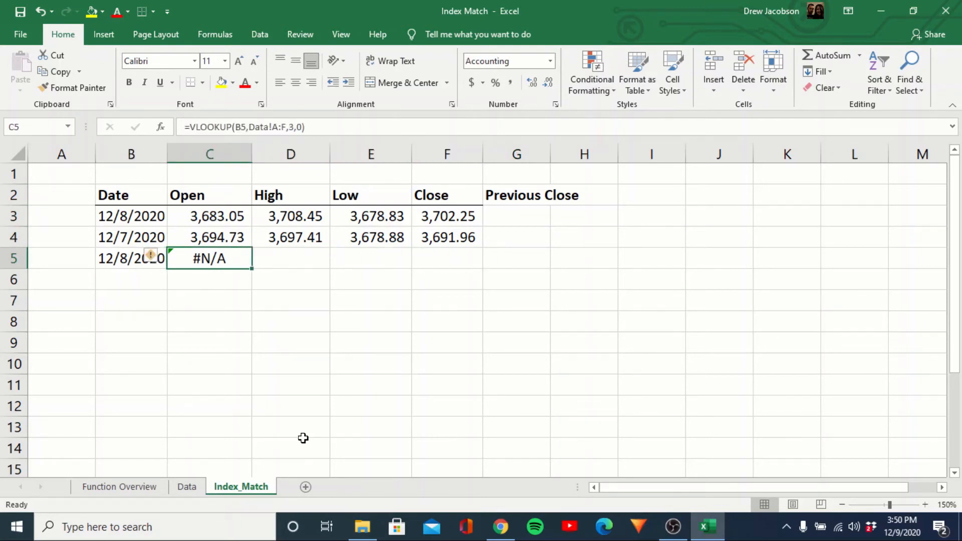
{"action": "key", "text": "Right"}
{"action": "key", "text": "Right"}
{"action": "key", "text": "Right"}
{"action": "key", "text": "Right"}
{"action": "type", "text": "=inde"}
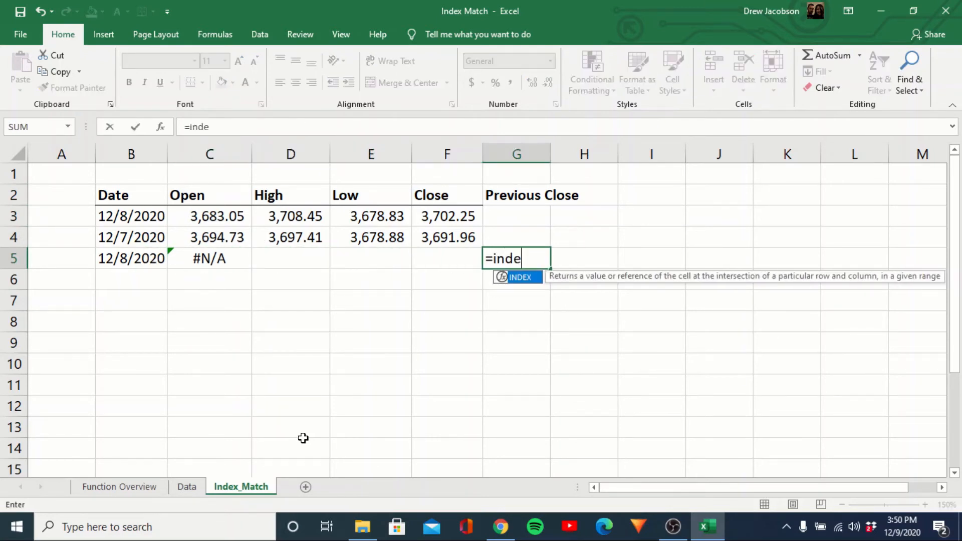
{"action": "type", "text": "x("}
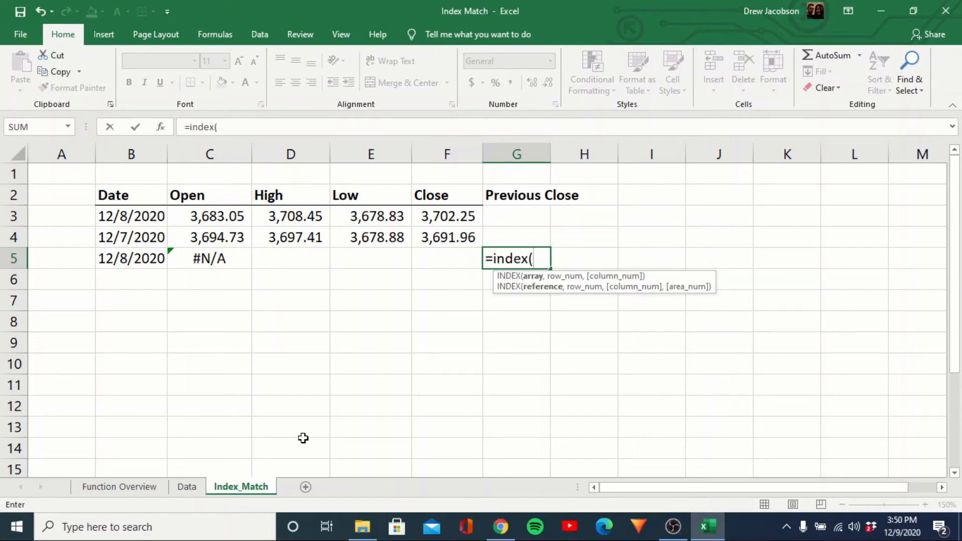
{"action": "left_click", "coordinate": [187, 487]}
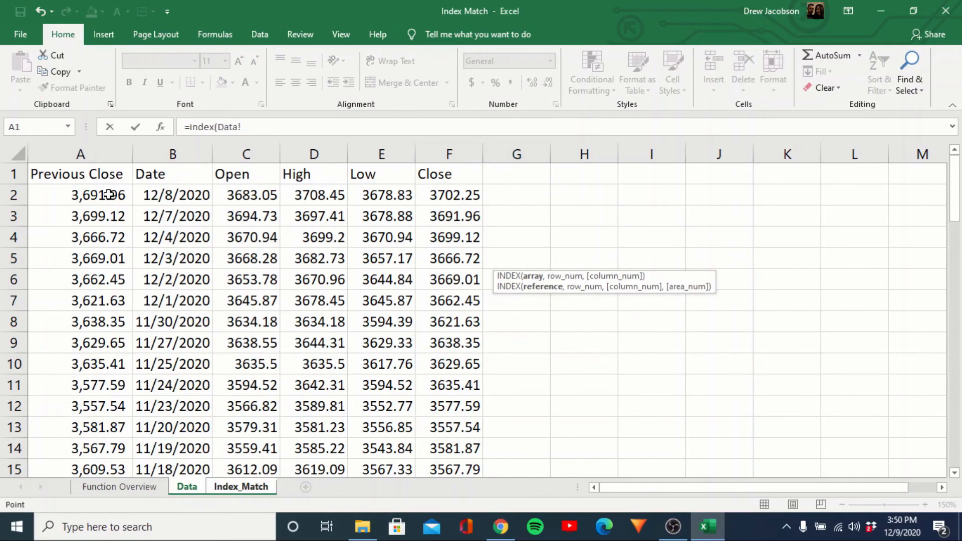
{"action": "left_click", "coordinate": [100, 155]}
{"action": "type", "text": ","}
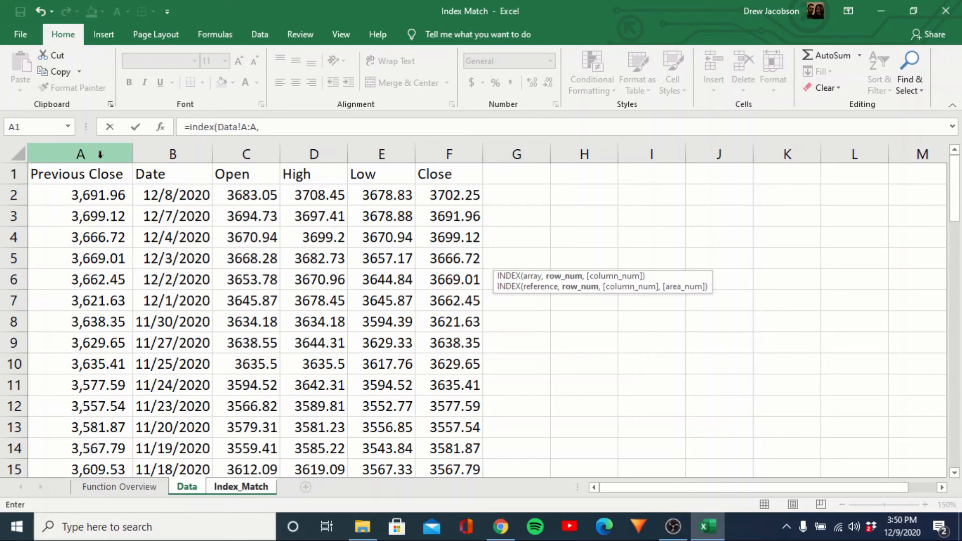
{"action": "type", "text": "match("}
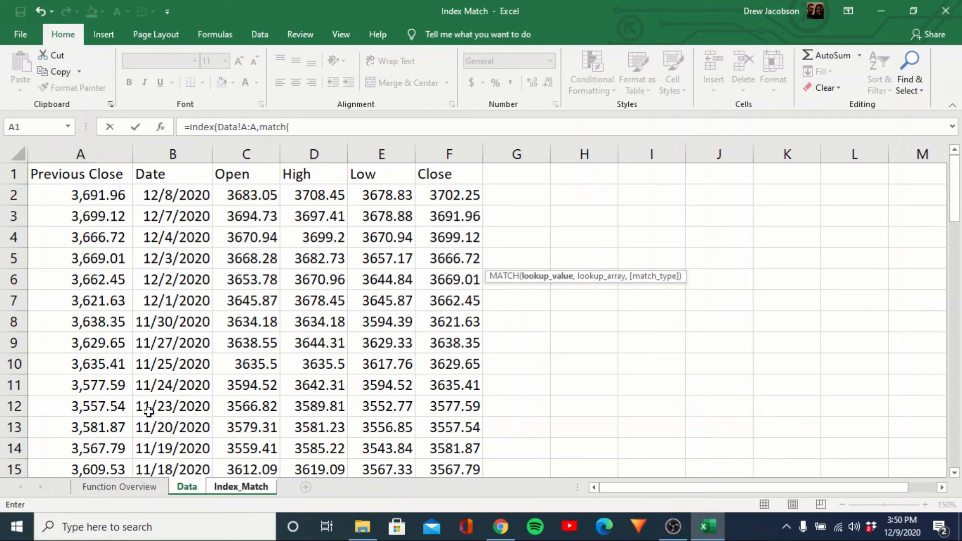
Complete the G5 formula with MATCH(Index_Match!B5,Data!B:B,0) as the row number.
{"action": "left_click", "coordinate": [227, 488]}
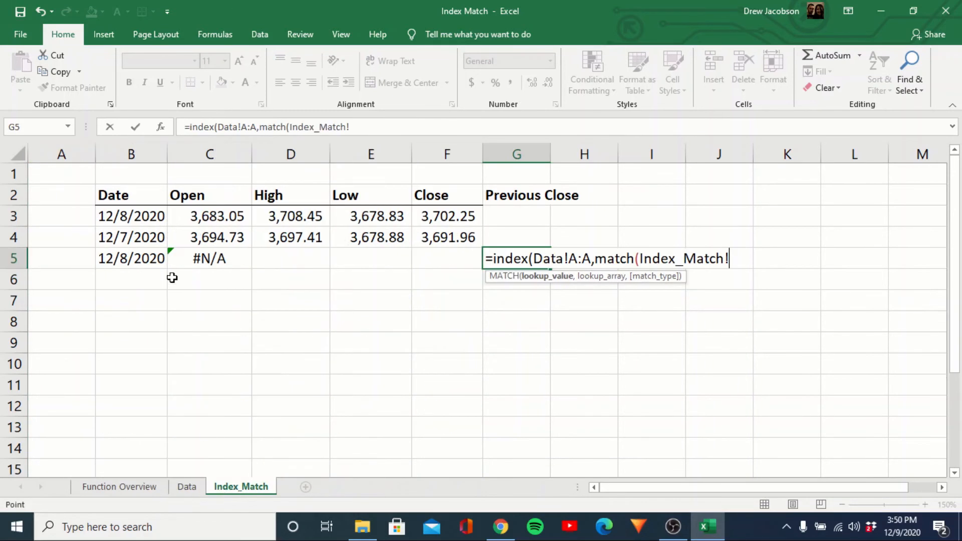
{"action": "left_click", "coordinate": [136, 257]}
{"action": "type", "text": ","}
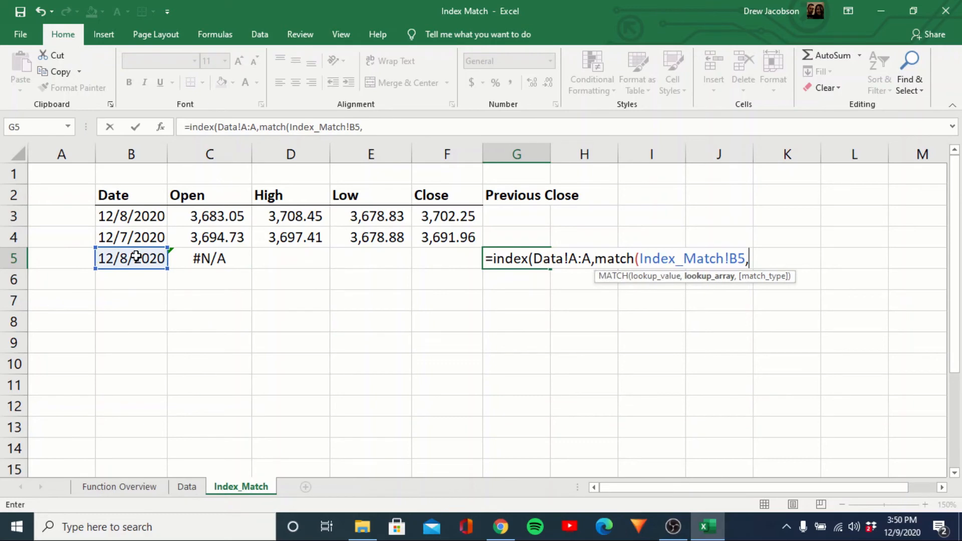
{"action": "left_click", "coordinate": [187, 488]}
{"action": "left_click", "coordinate": [164, 152]}
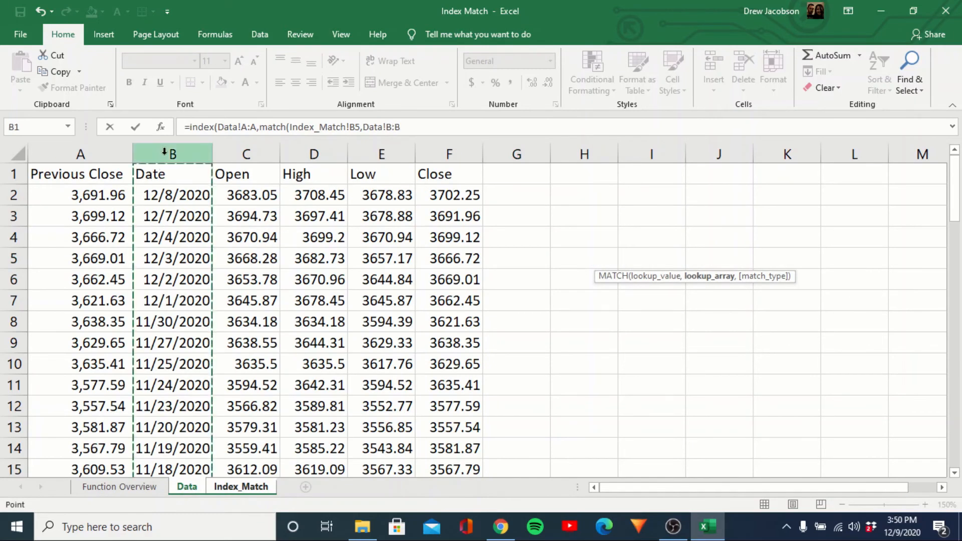
{"action": "type", "text": ","}
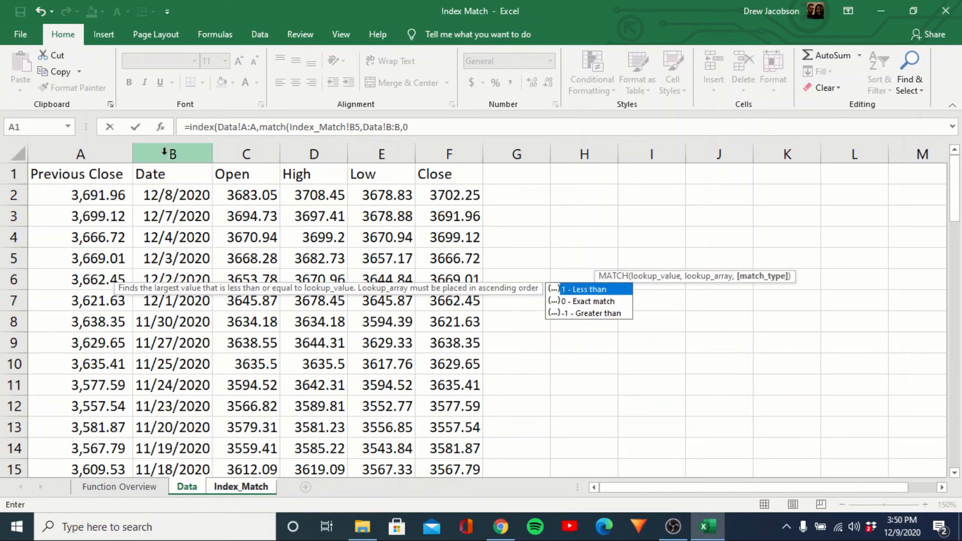
{"action": "type", "text": "0"}
{"action": "key", "text": "Return"}
{"action": "key", "text": "Up"}
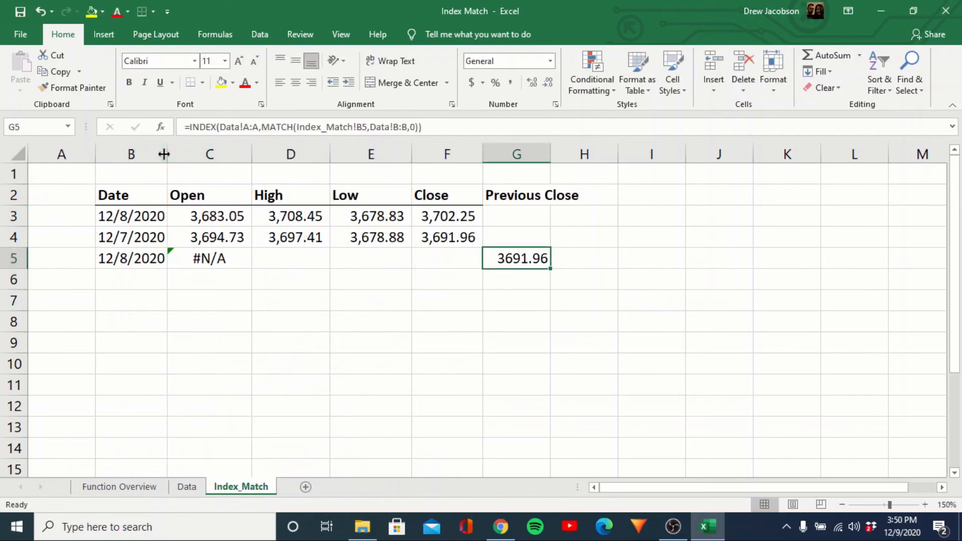